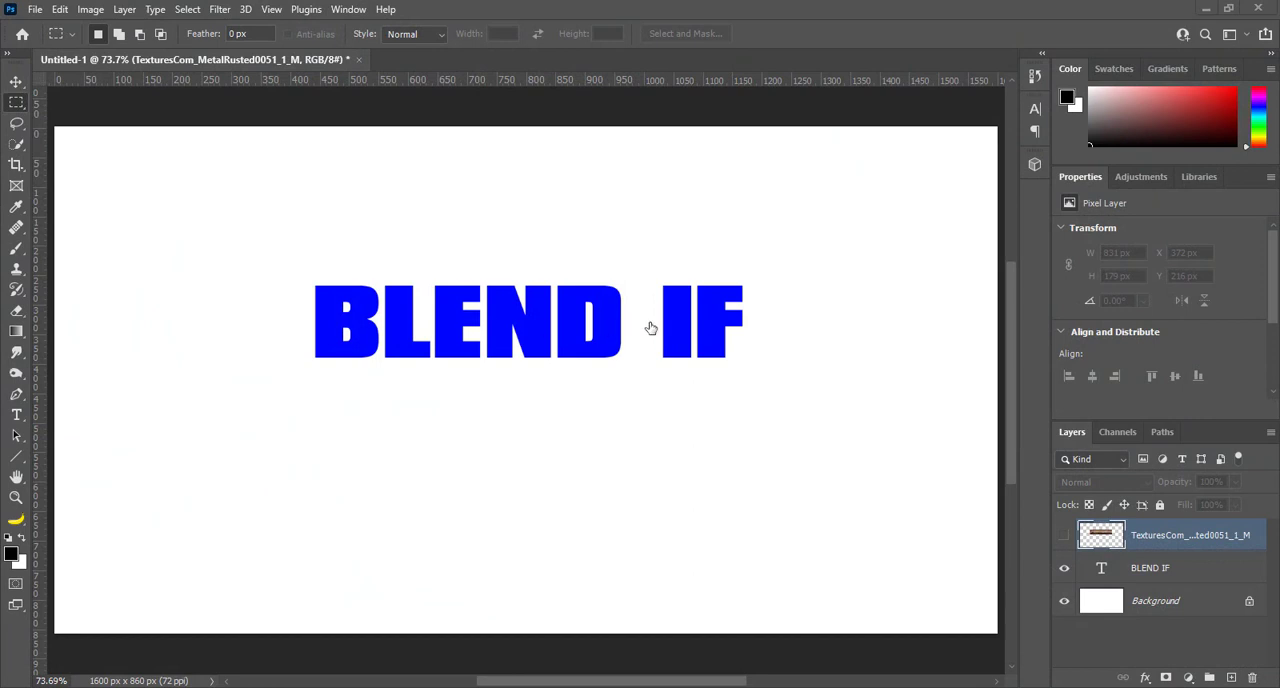
# Show the rusted metal texture layer and clip it to the BLEND IF text layer
pyautogui.click(1063, 537)
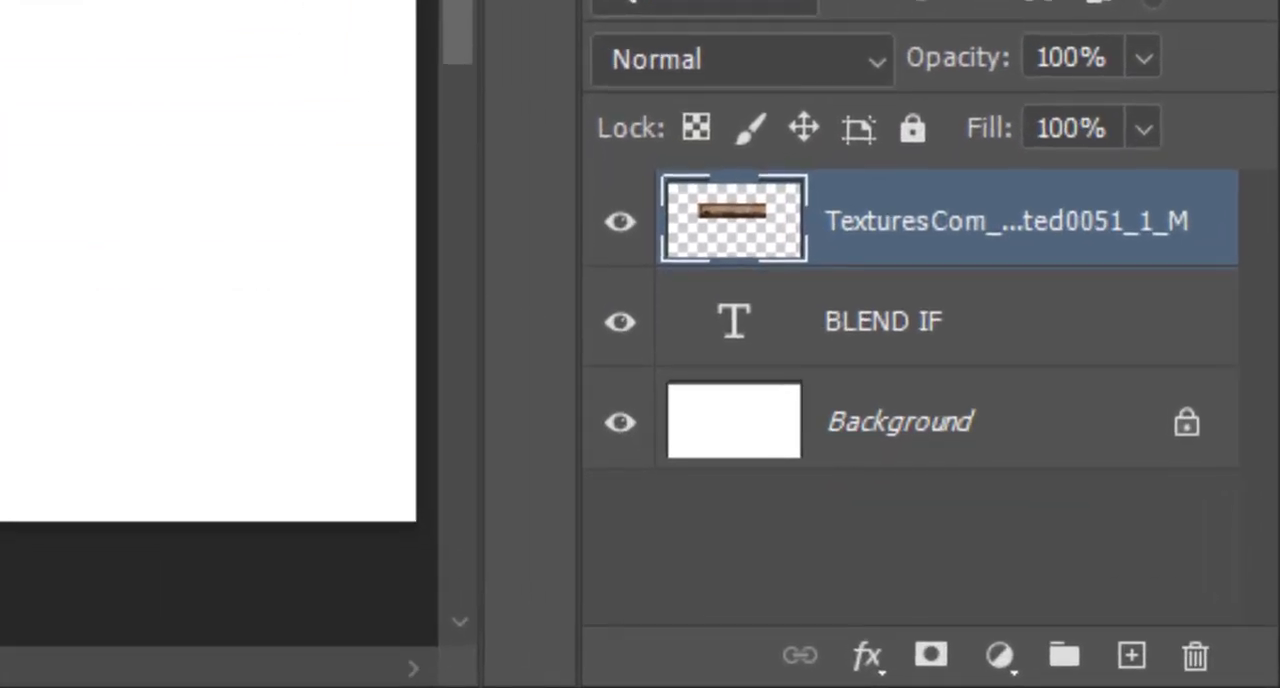
pyautogui.press('alt')
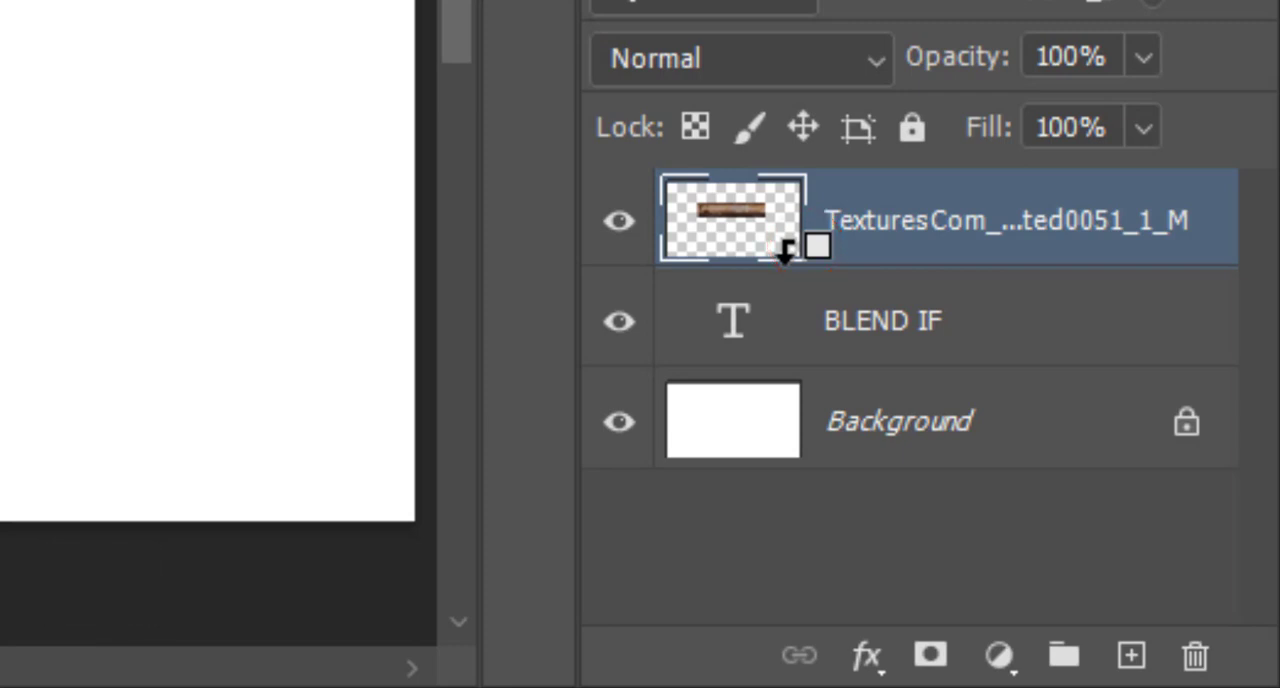
pyautogui.keyDown('alt'); pyautogui.click(785, 250); pyautogui.keyUp('alt')
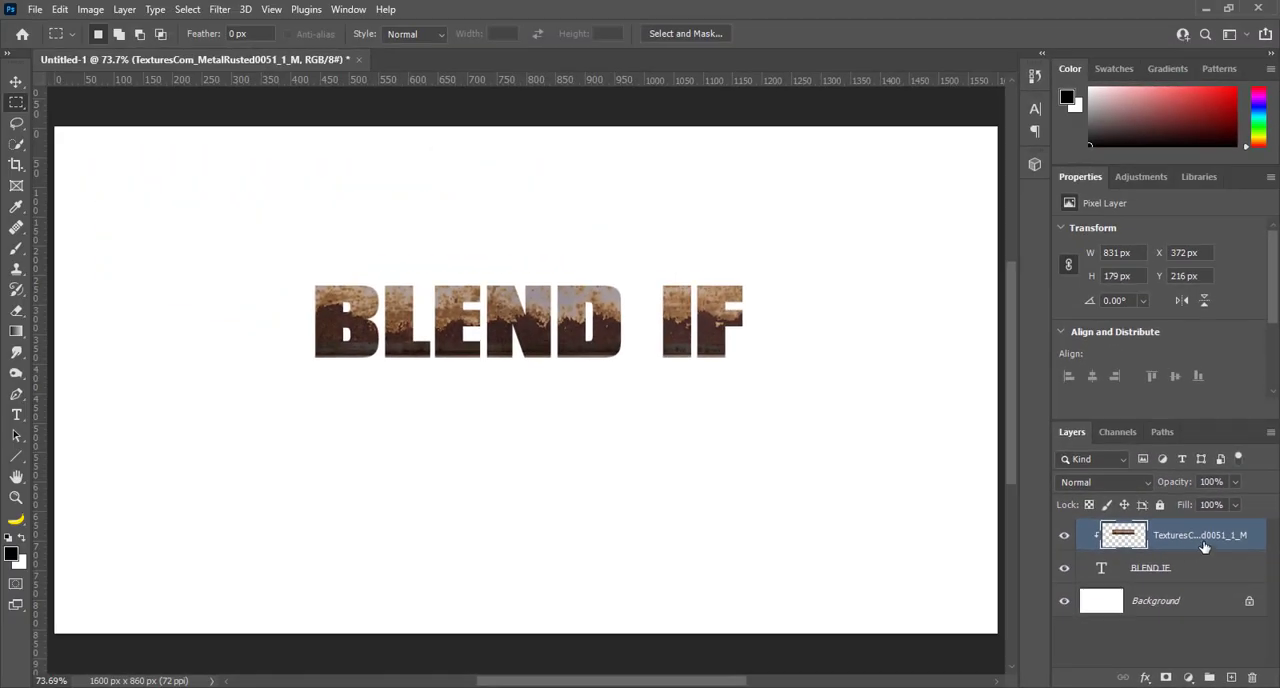
# In the texture layer's Blending Options, set the Blend If white point for This Layer to 88 and apply it
pyautogui.rightClick(1201, 538)
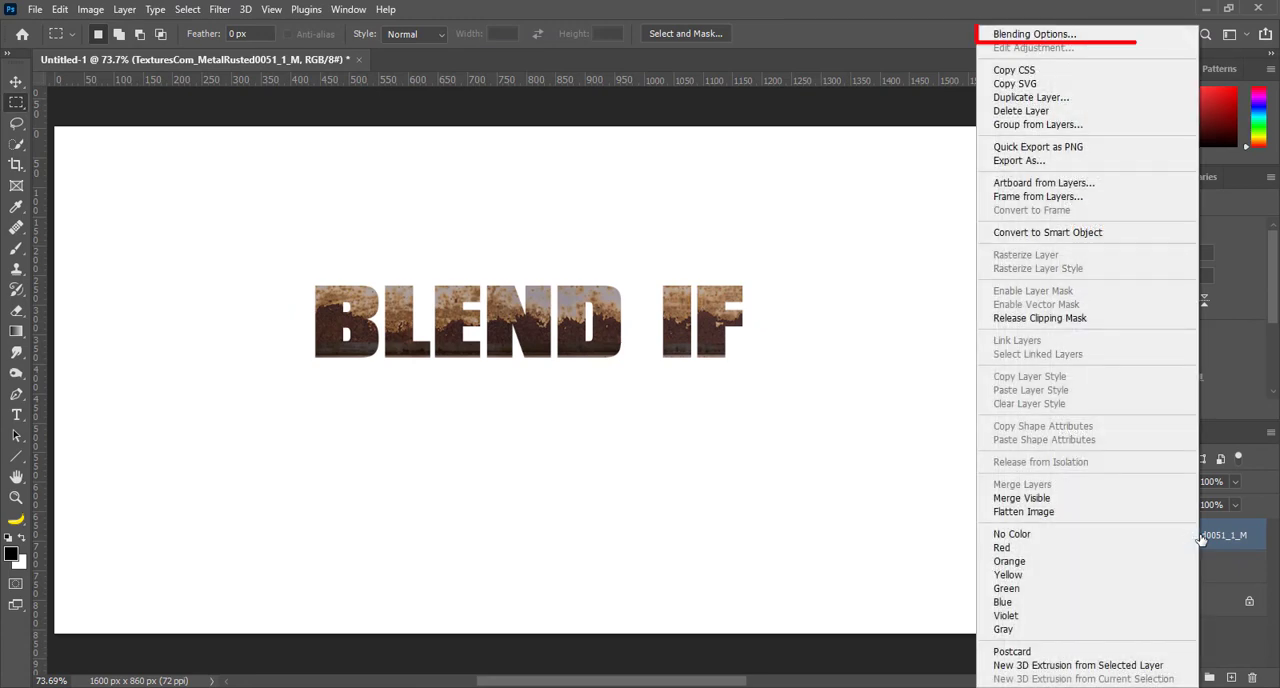
pyautogui.click(1036, 33)
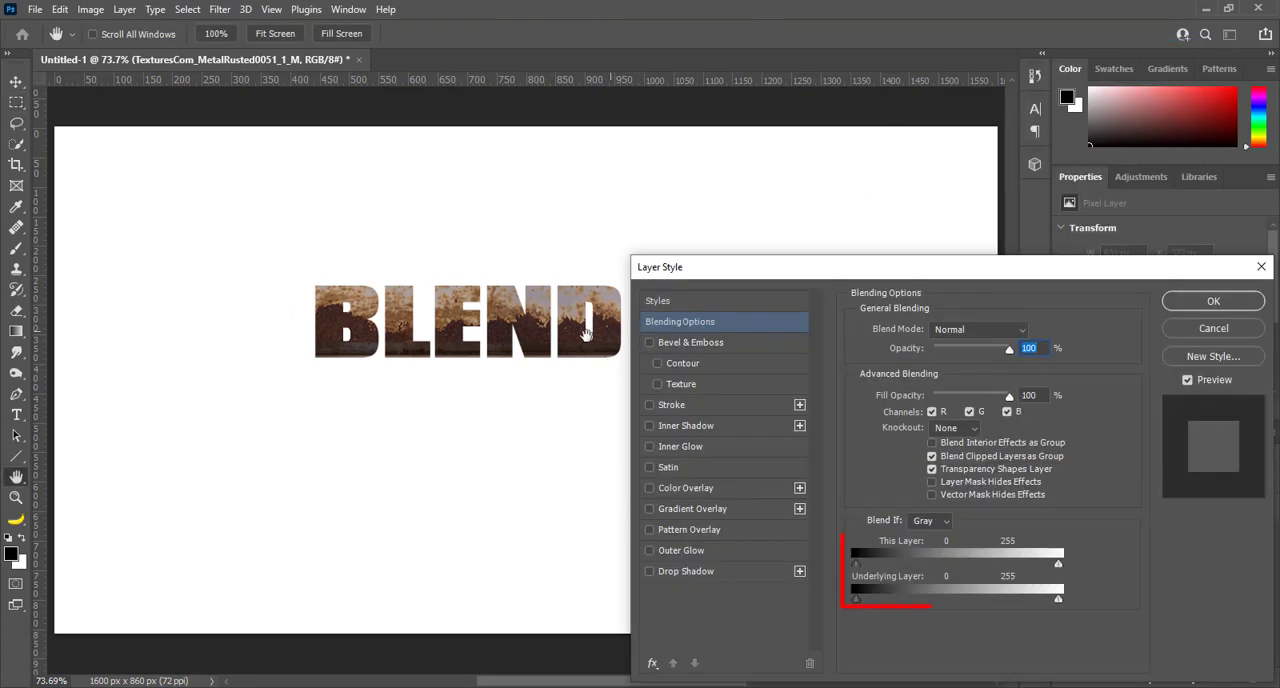
pyautogui.moveTo(552, 347); pyautogui.dragTo(410, 340)
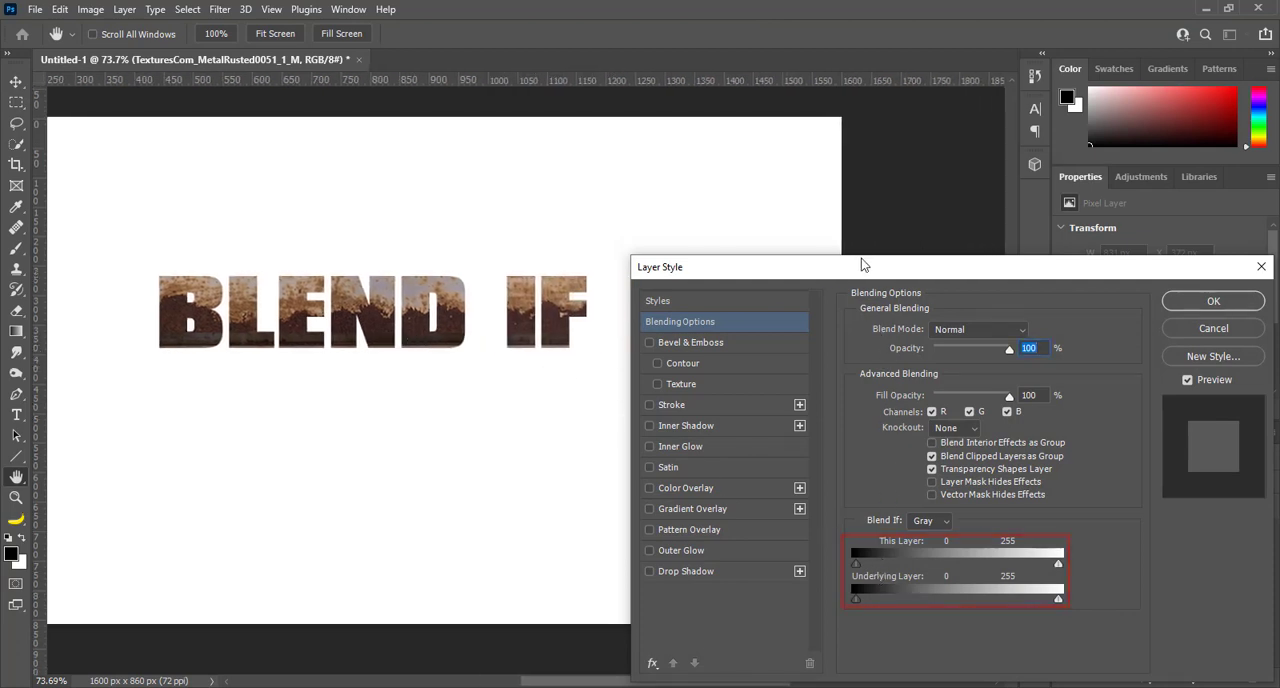
pyautogui.moveTo(863, 265); pyautogui.dragTo(855, 131)
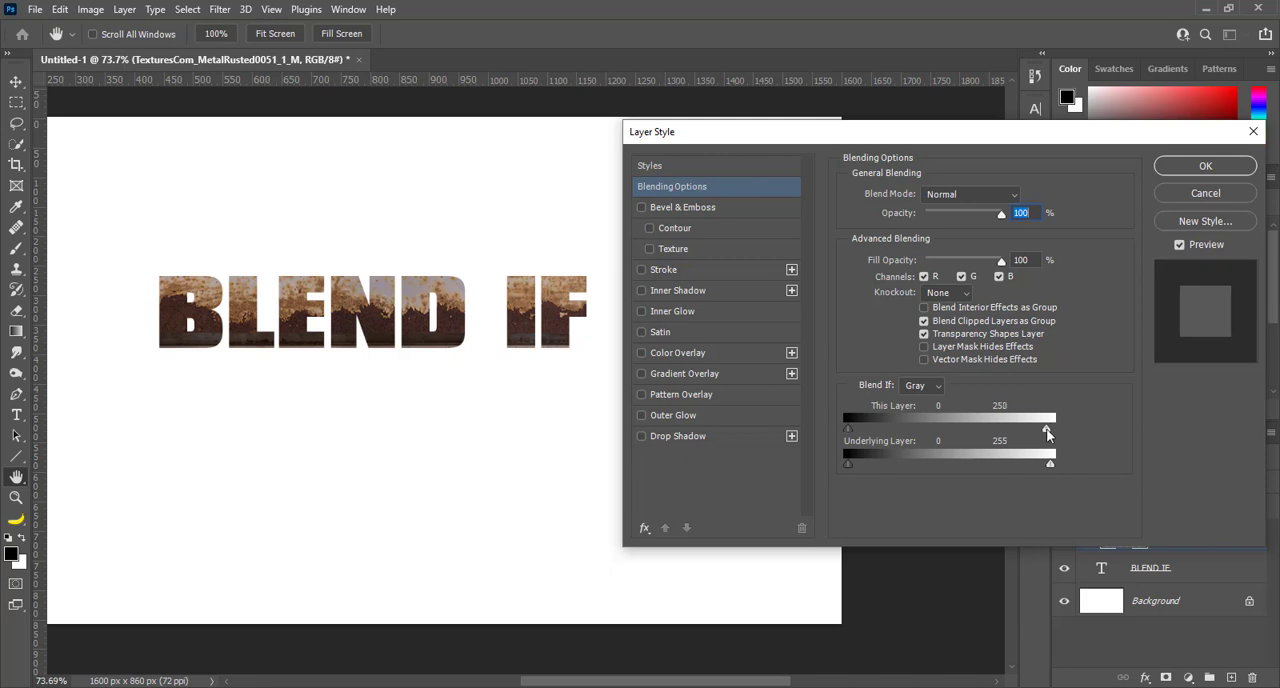
pyautogui.moveTo(1046, 428); pyautogui.dragTo(918, 432)
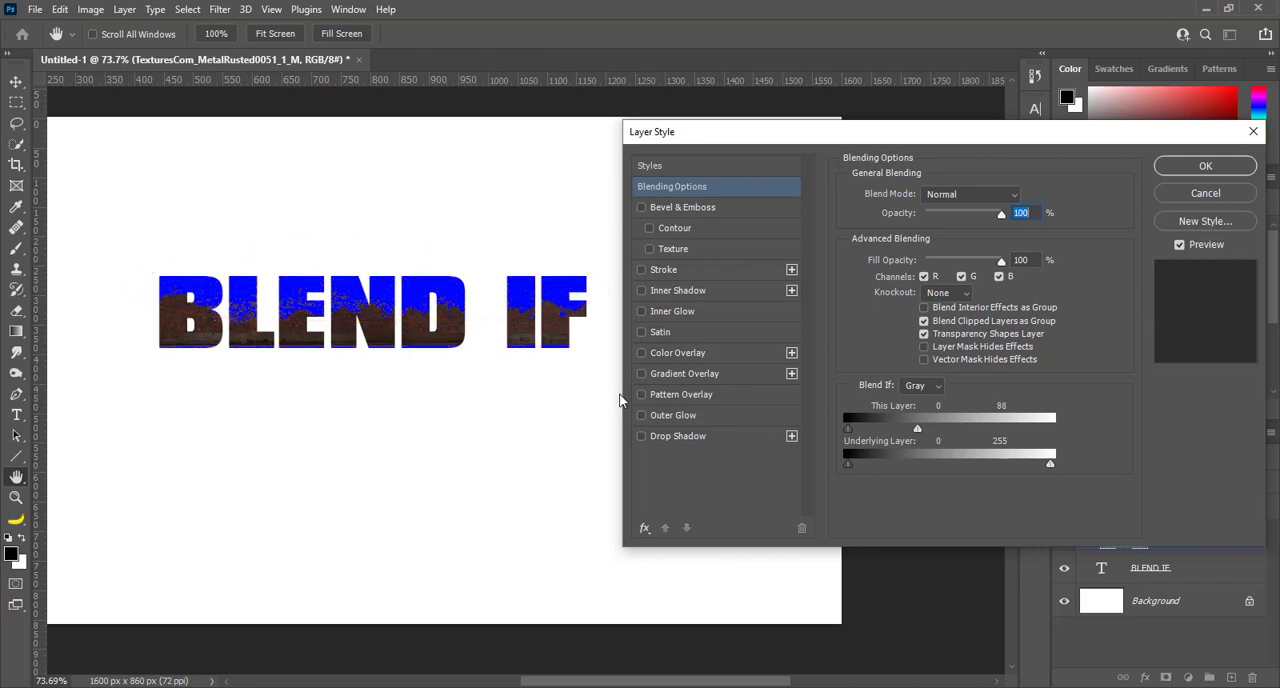
pyautogui.click(1181, 171)
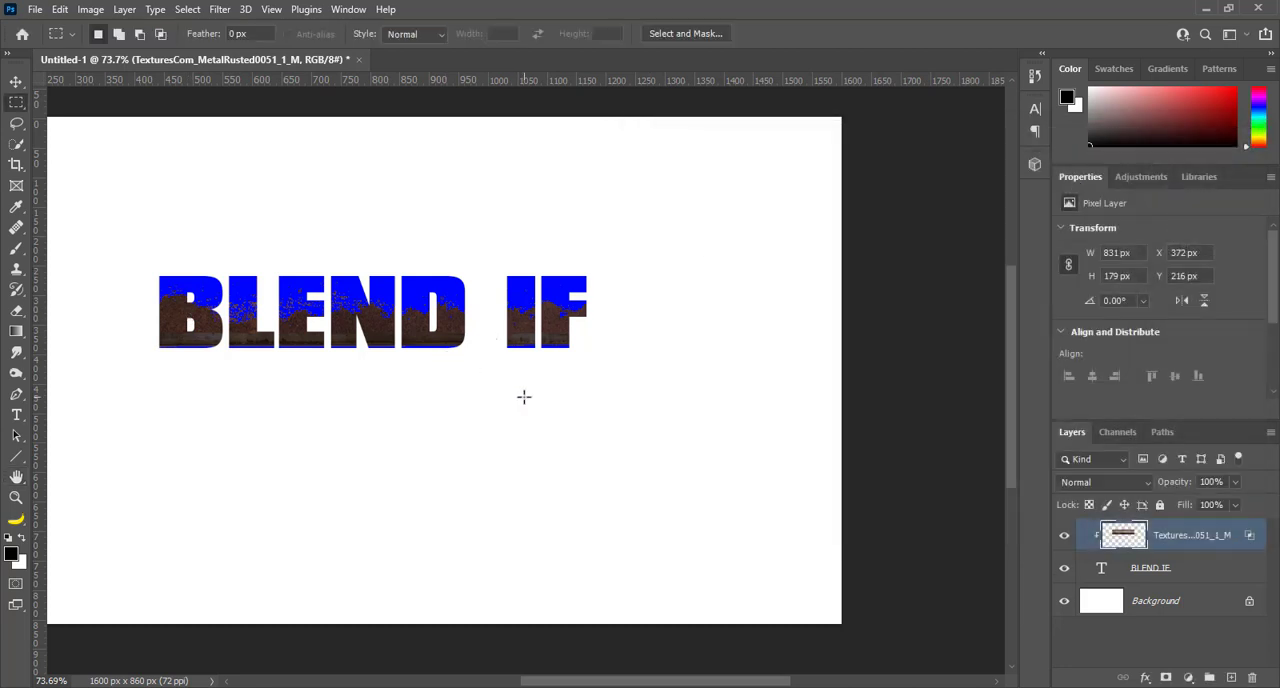
pyautogui.hotkey('ctrl', '0')
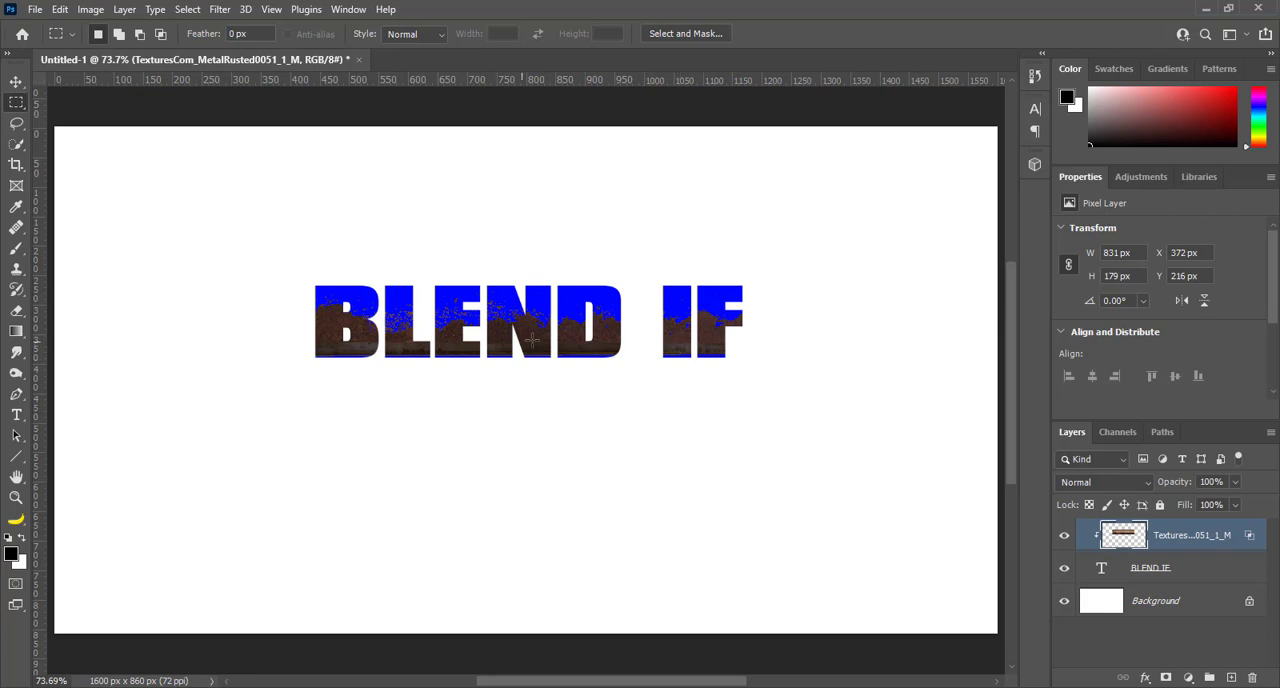
# In the texture layer's Blending Options, set the This Layer white point to 255 and the black point to 71
pyautogui.rightClick(1207, 542)
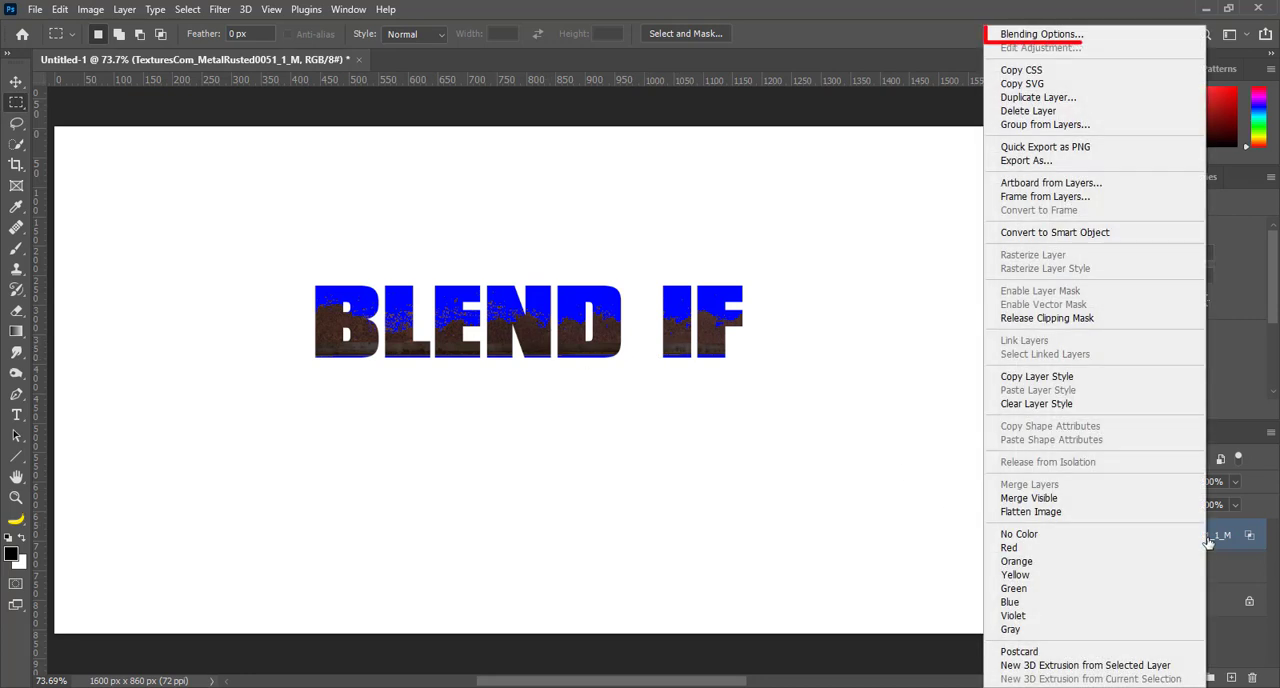
pyautogui.click(1080, 38)
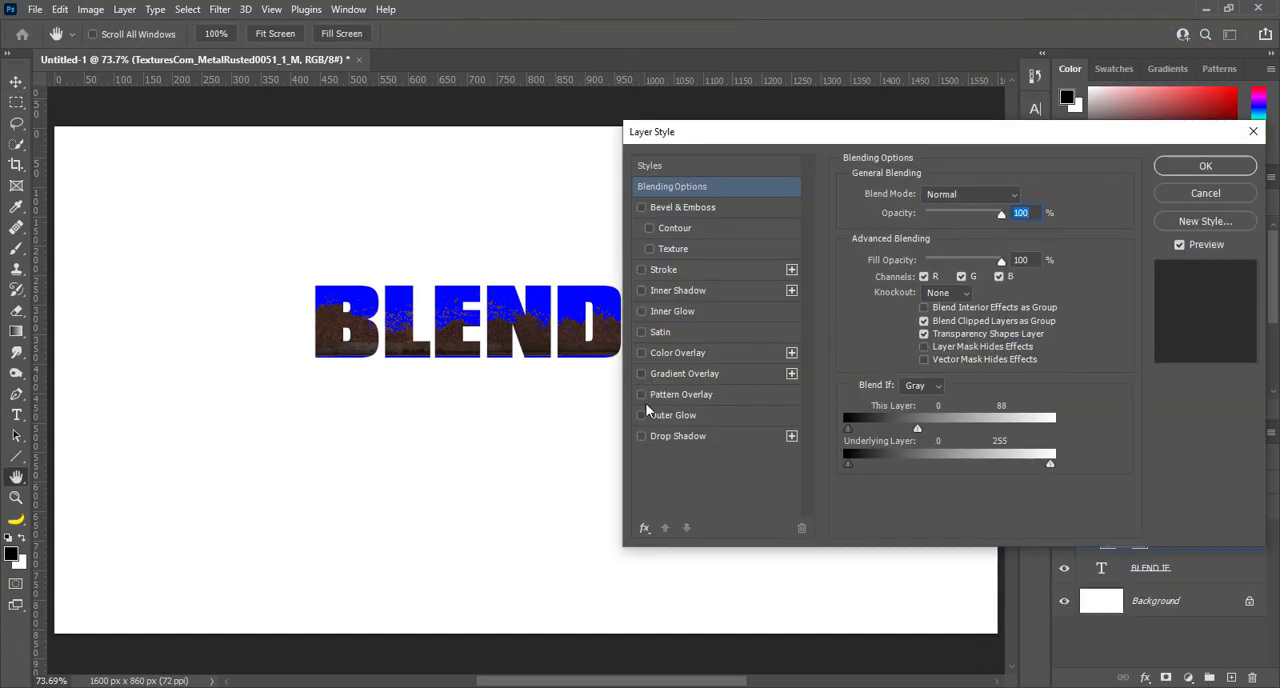
pyautogui.moveTo(548, 395); pyautogui.dragTo(403, 390)
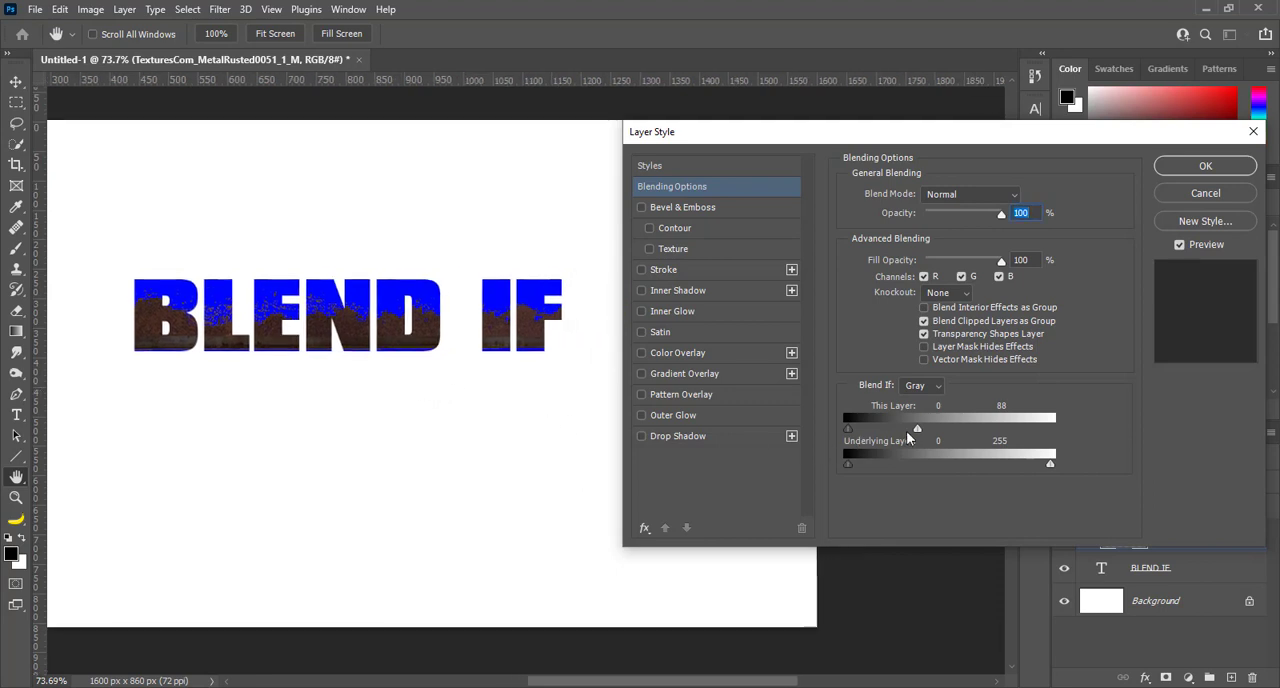
pyautogui.moveTo(918, 433); pyautogui.dragTo(1030, 437)
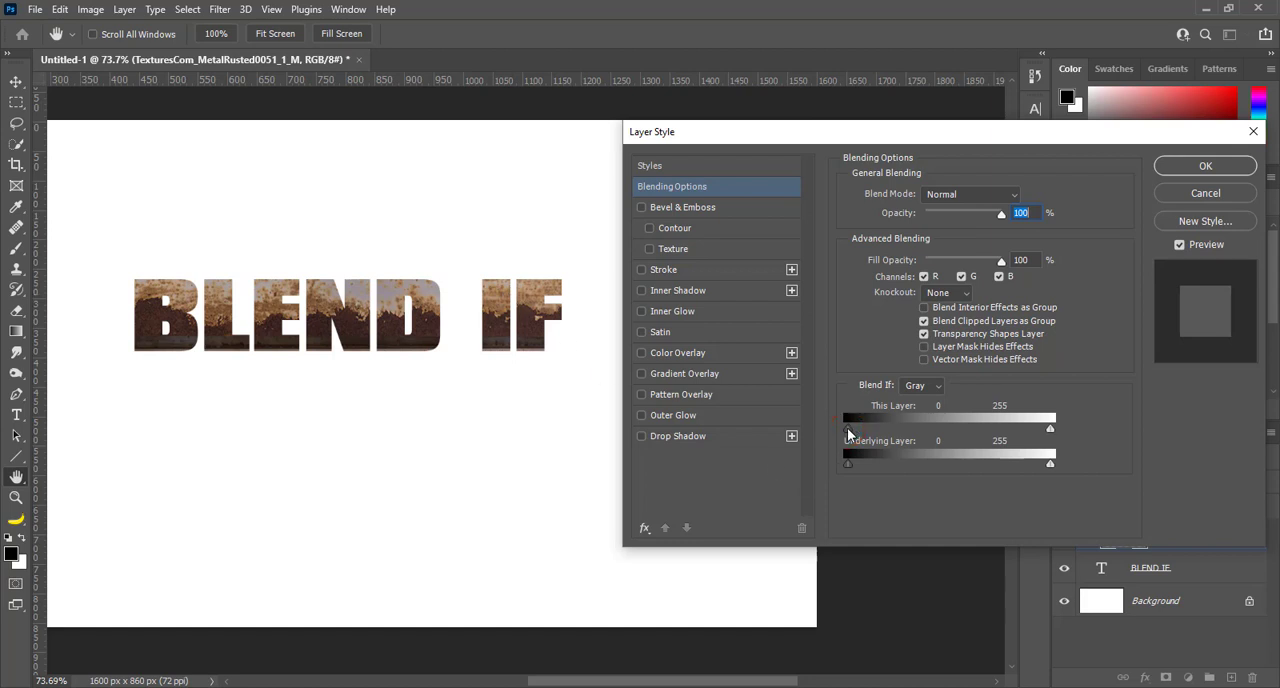
pyautogui.moveTo(870, 429); pyautogui.dragTo(895, 432)
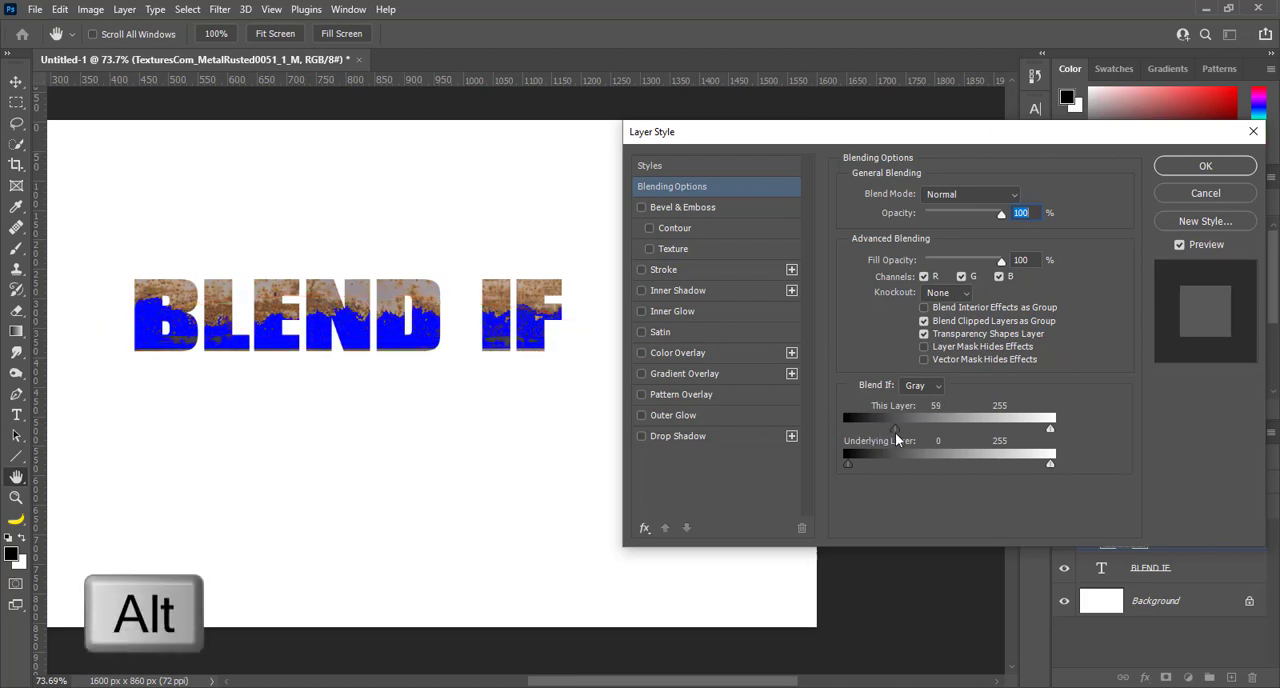
pyautogui.moveTo(895, 432); pyautogui.dragTo(905, 440)
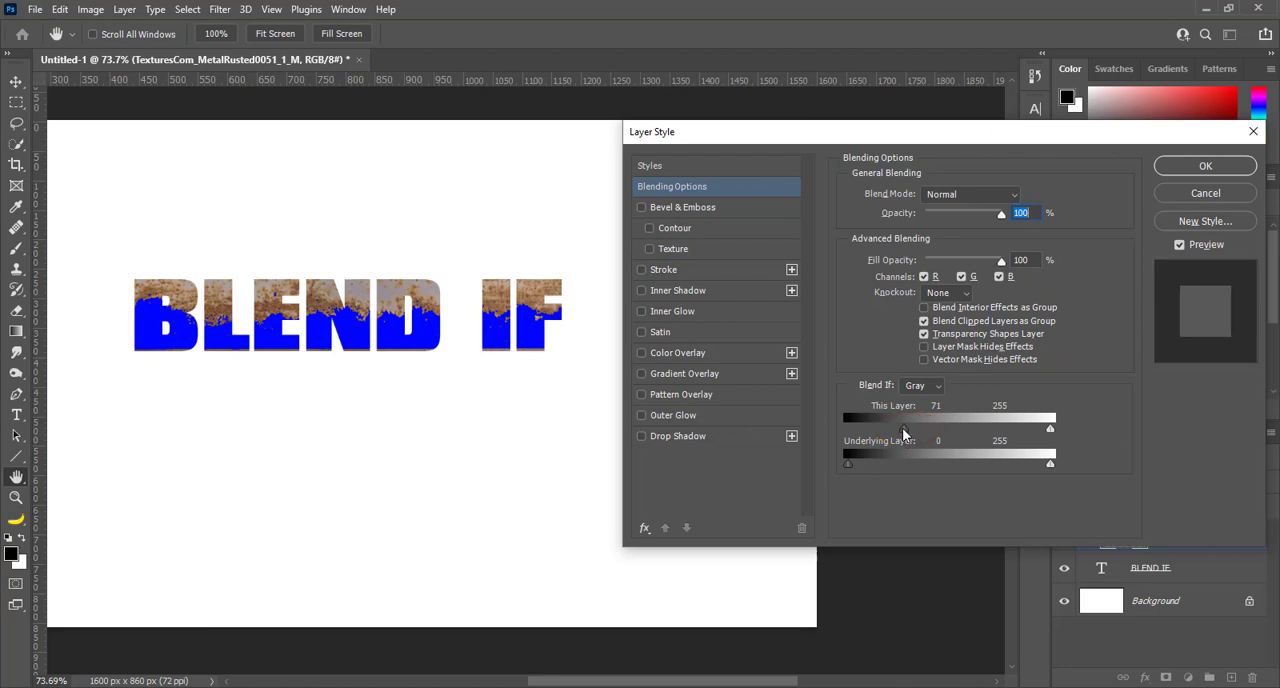
# Split the texture layer's This Layer black point to 0 / 125 for a smooth transition and apply the layer style
pyautogui.press('alt')
pyautogui.moveTo(903, 432); pyautogui.dragTo(870, 432)
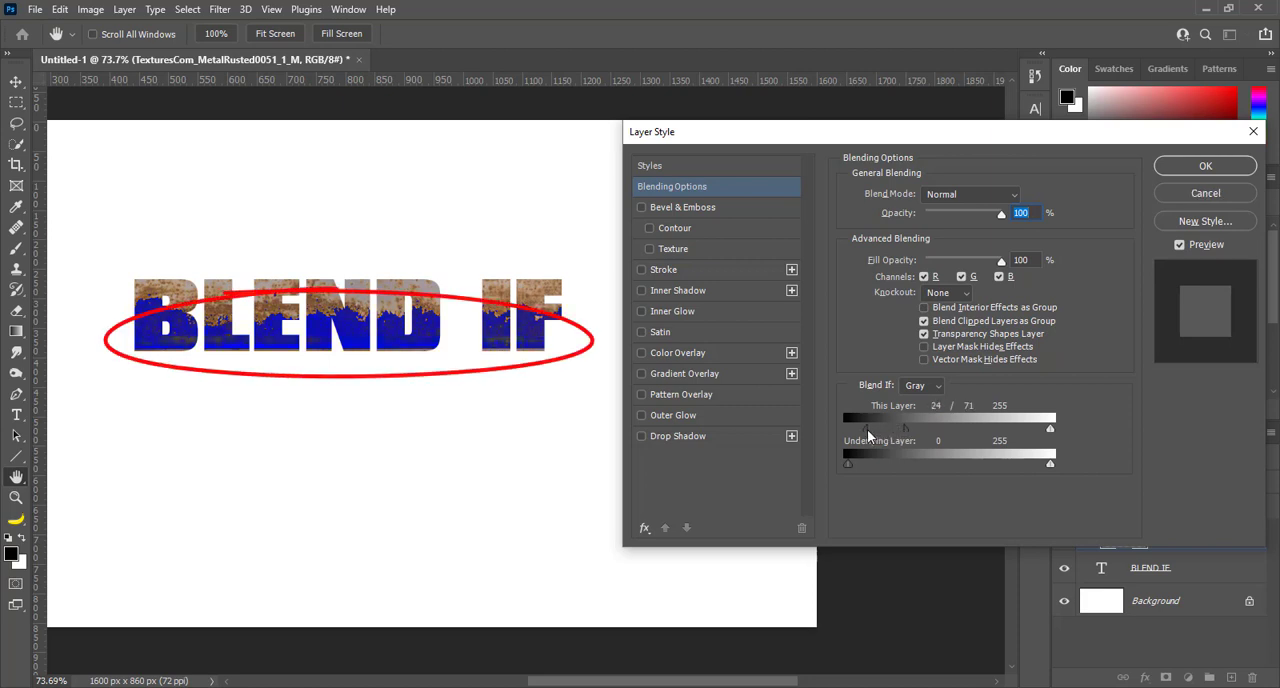
pyautogui.moveTo(867, 429); pyautogui.dragTo(861, 429)
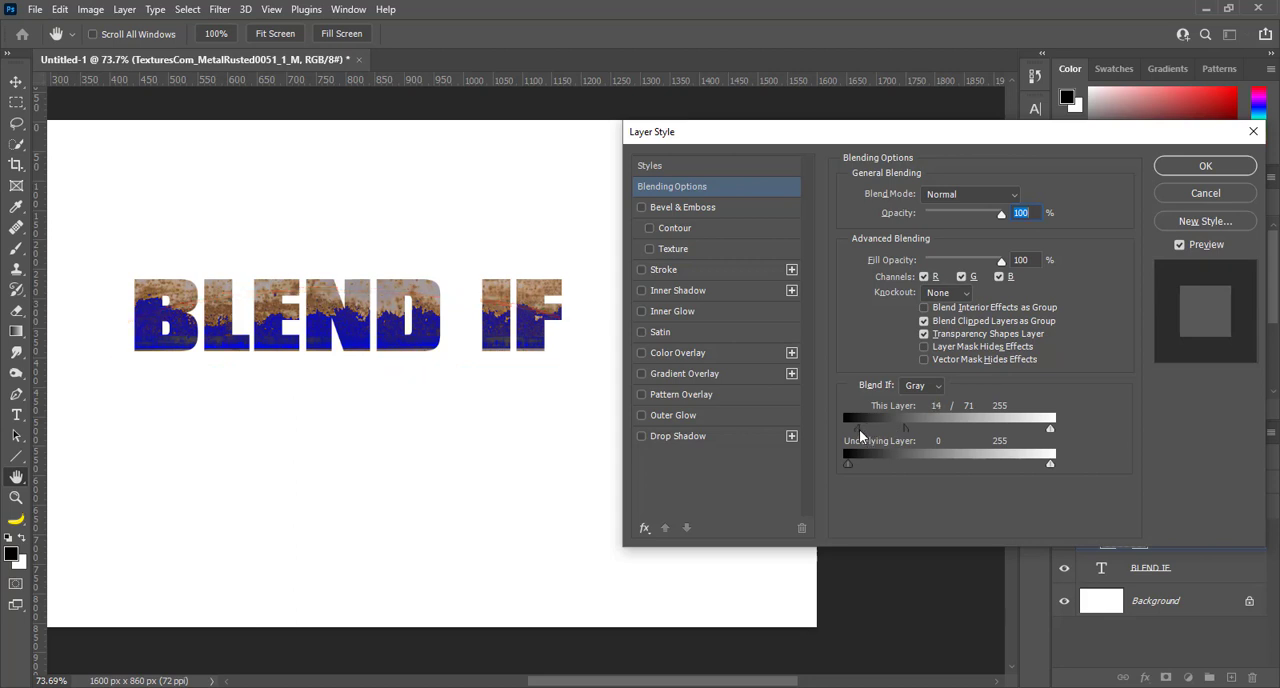
pyautogui.moveTo(859, 429); pyautogui.dragTo(849, 431)
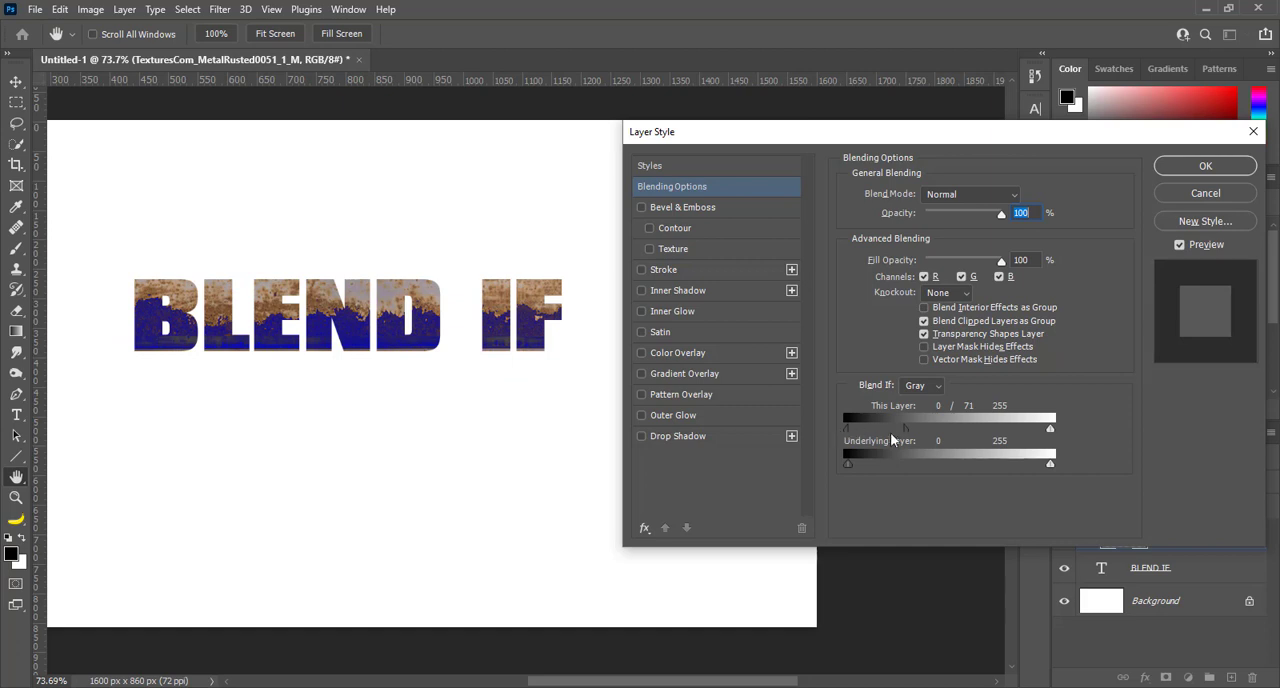
pyautogui.moveTo(908, 428); pyautogui.dragTo(949, 441)
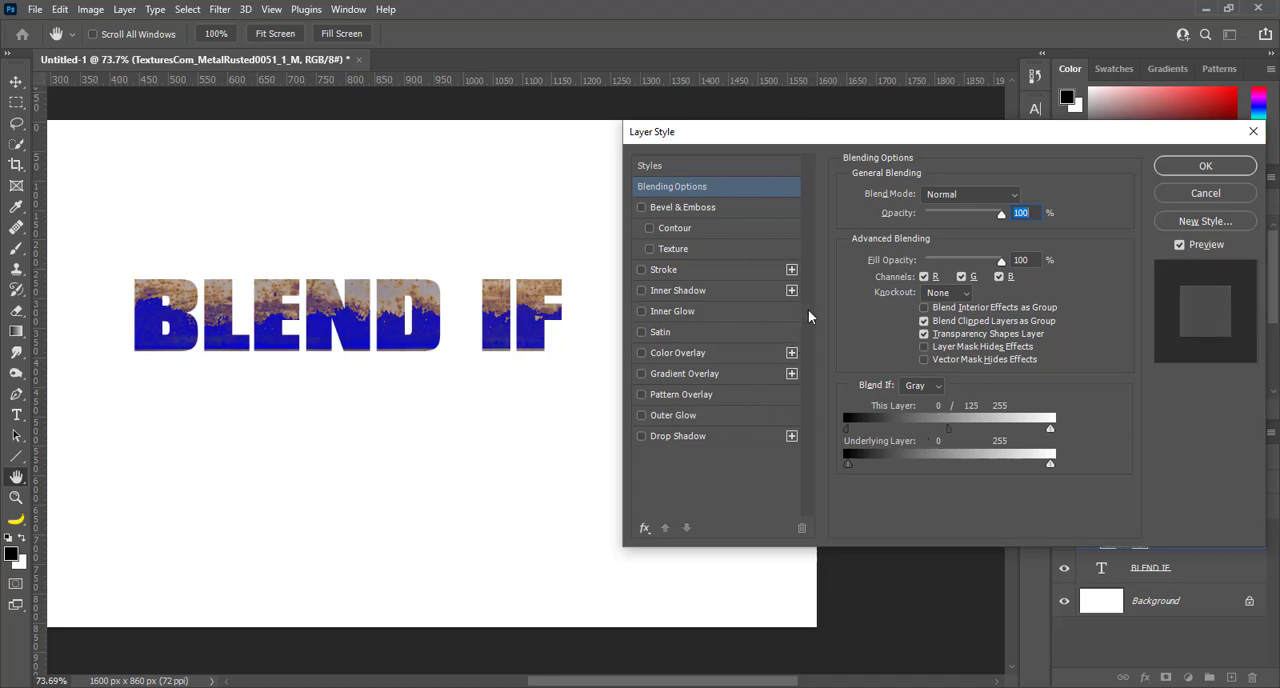
pyautogui.click(1199, 166)
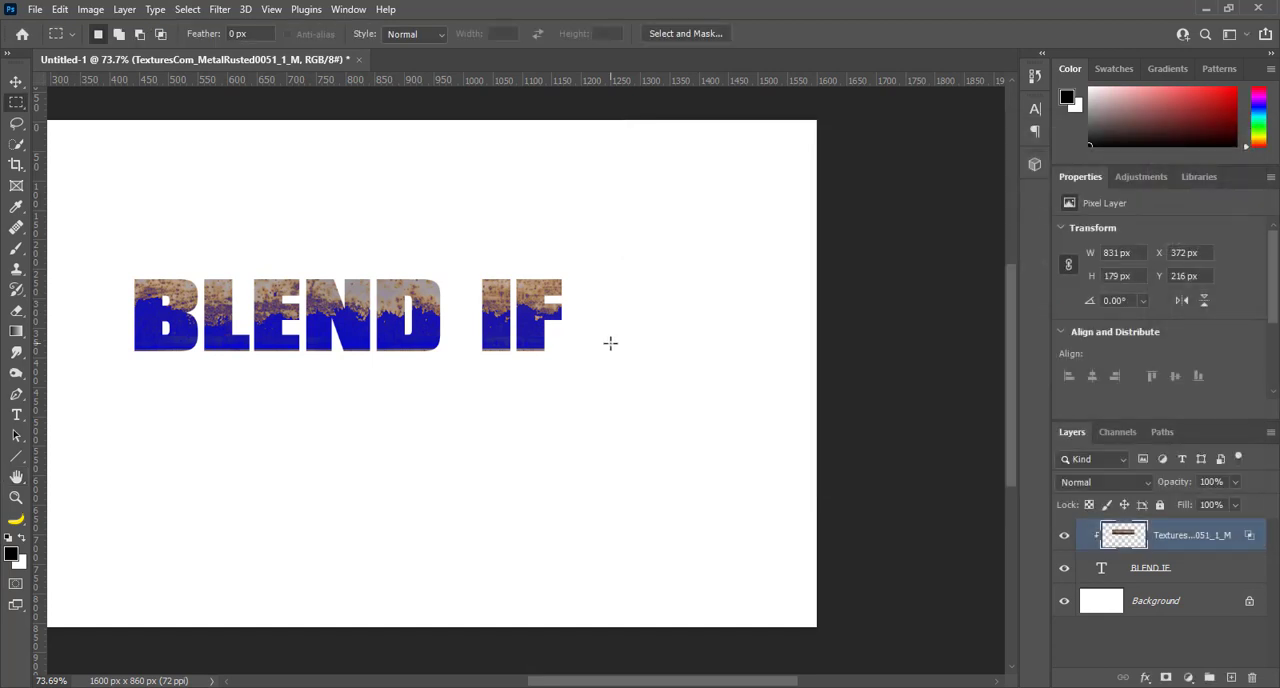
pyautogui.hotkey('ctrl', '0')
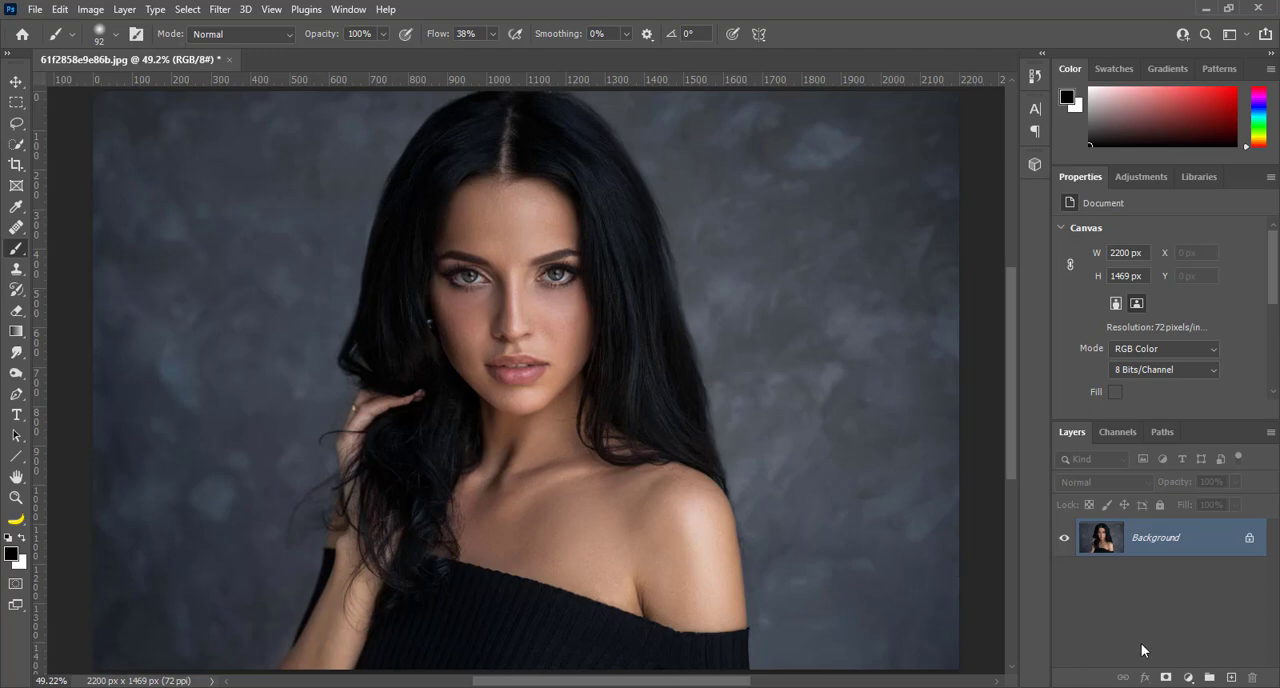
# Add a Solid Color fill layer in white (ffffff) above the portrait and invert its layer mask to black
pyautogui.click(1188, 677)
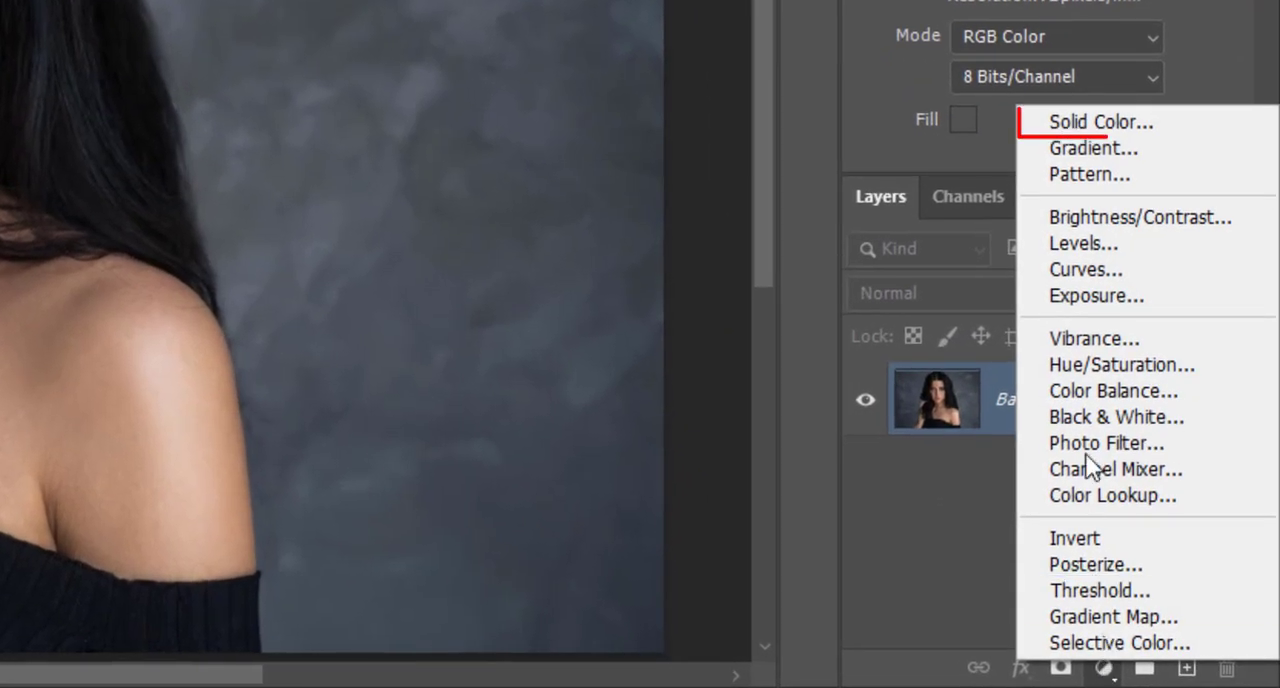
pyautogui.click(1125, 125)
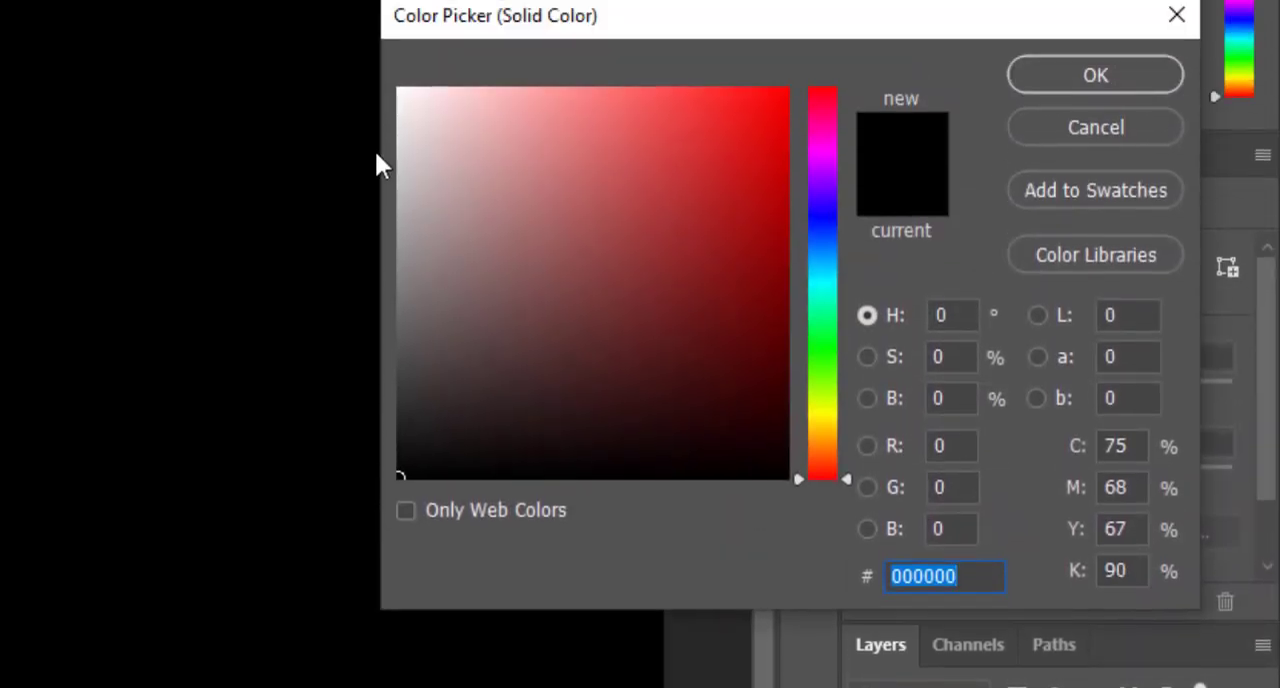
pyautogui.moveTo(486, 151); pyautogui.dragTo(374, 86)
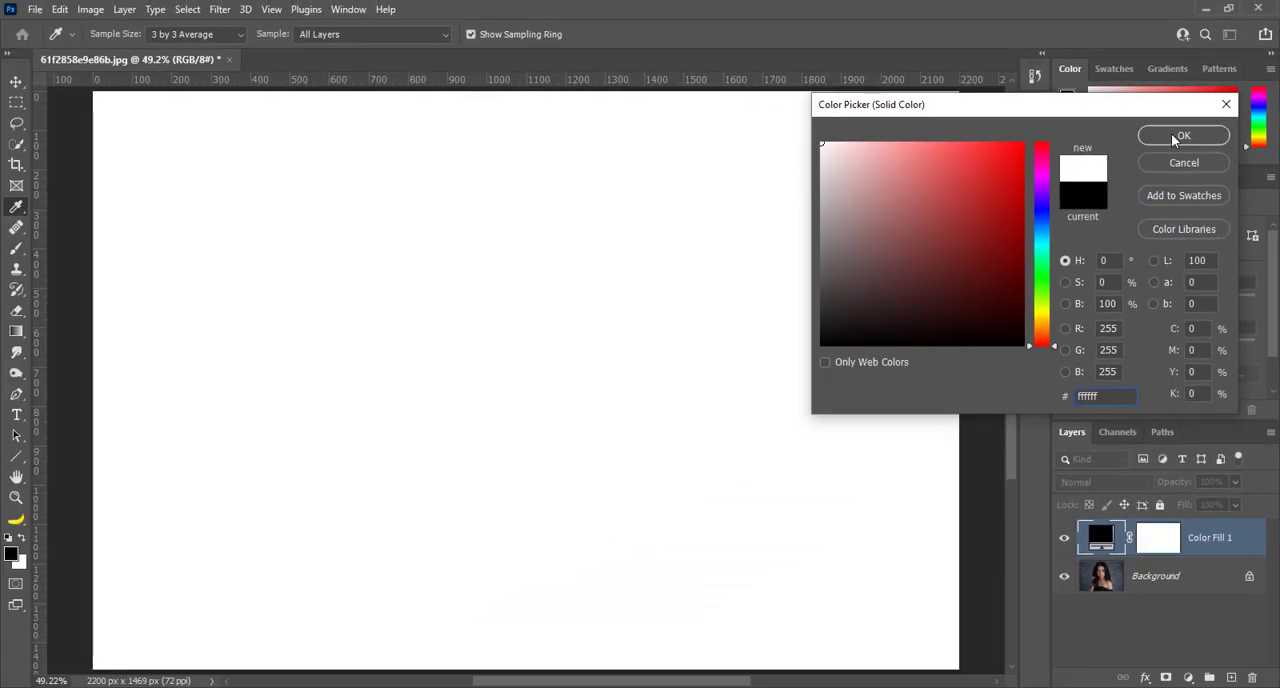
pyautogui.click(1178, 137)
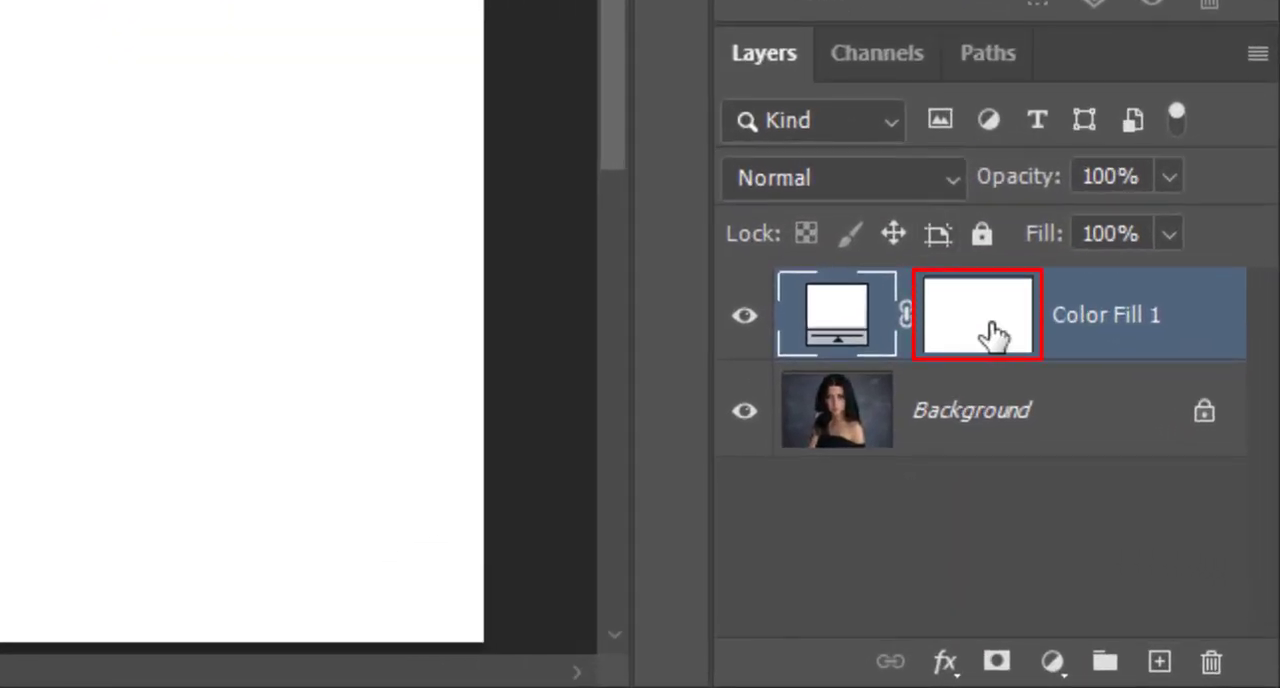
pyautogui.click(1023, 367)
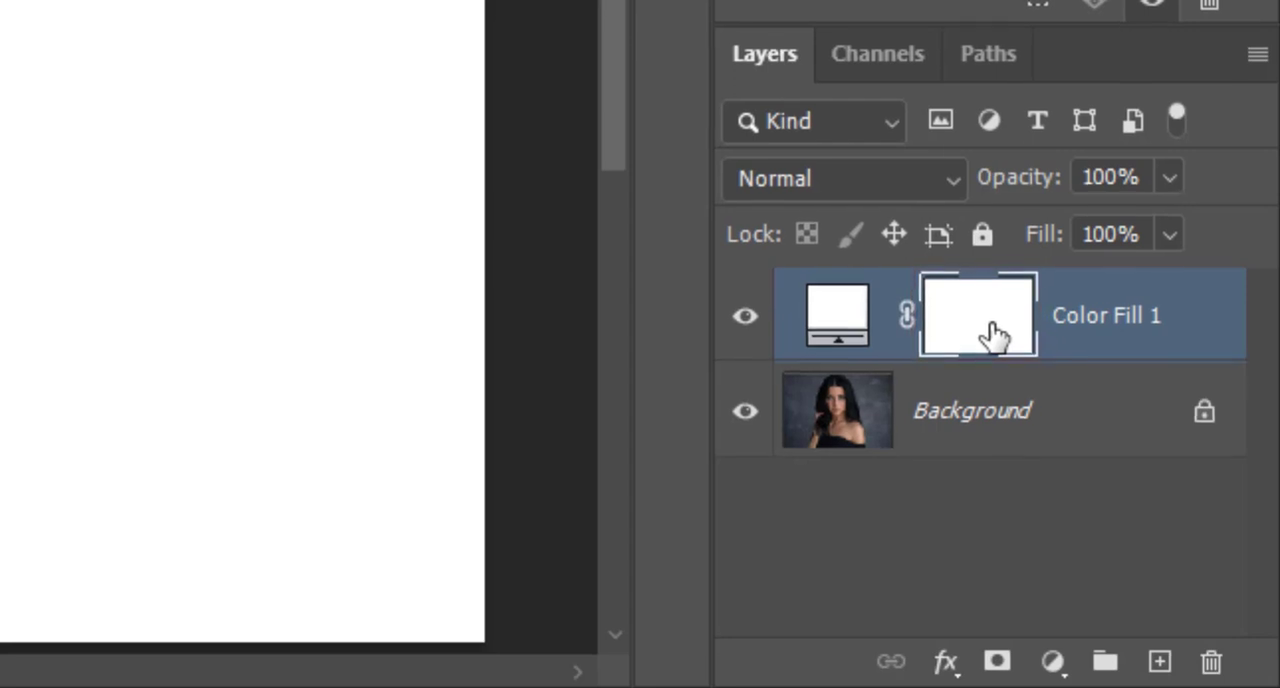
pyautogui.hotkey('ctrl', 'i')
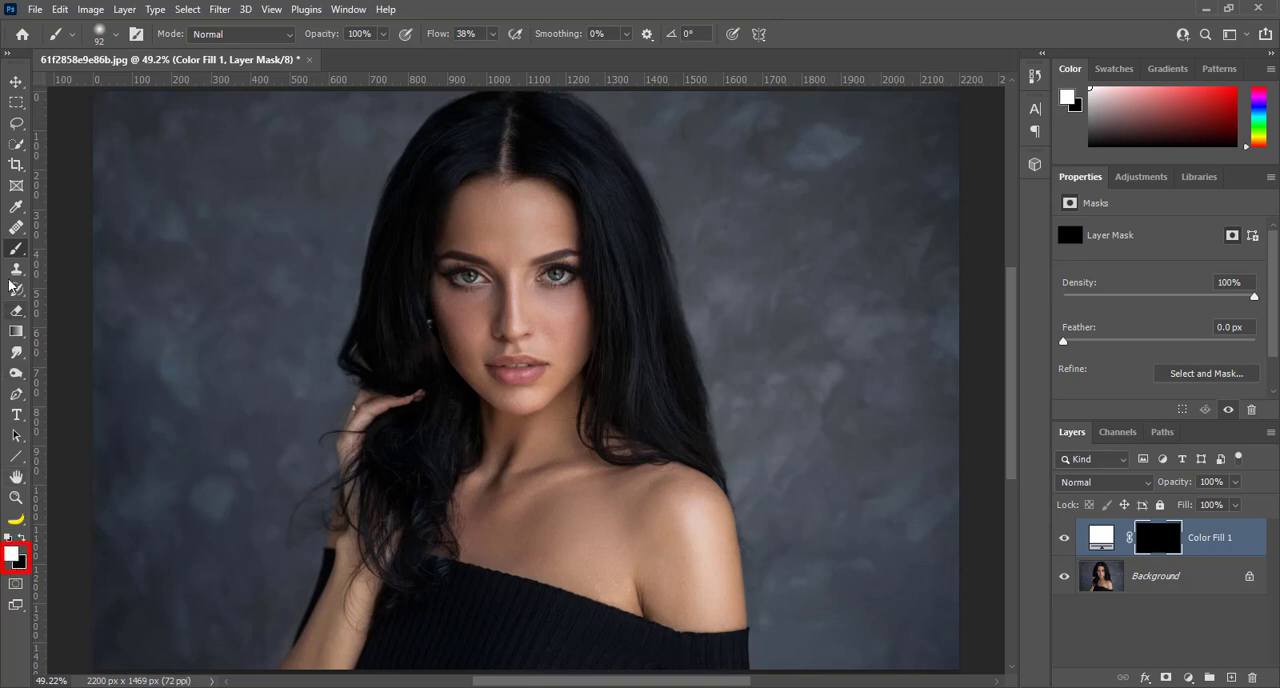
# Paint white brush strokes on the fill layer's mask over the woman's hair on both sides of her face
pyautogui.click(16, 249)
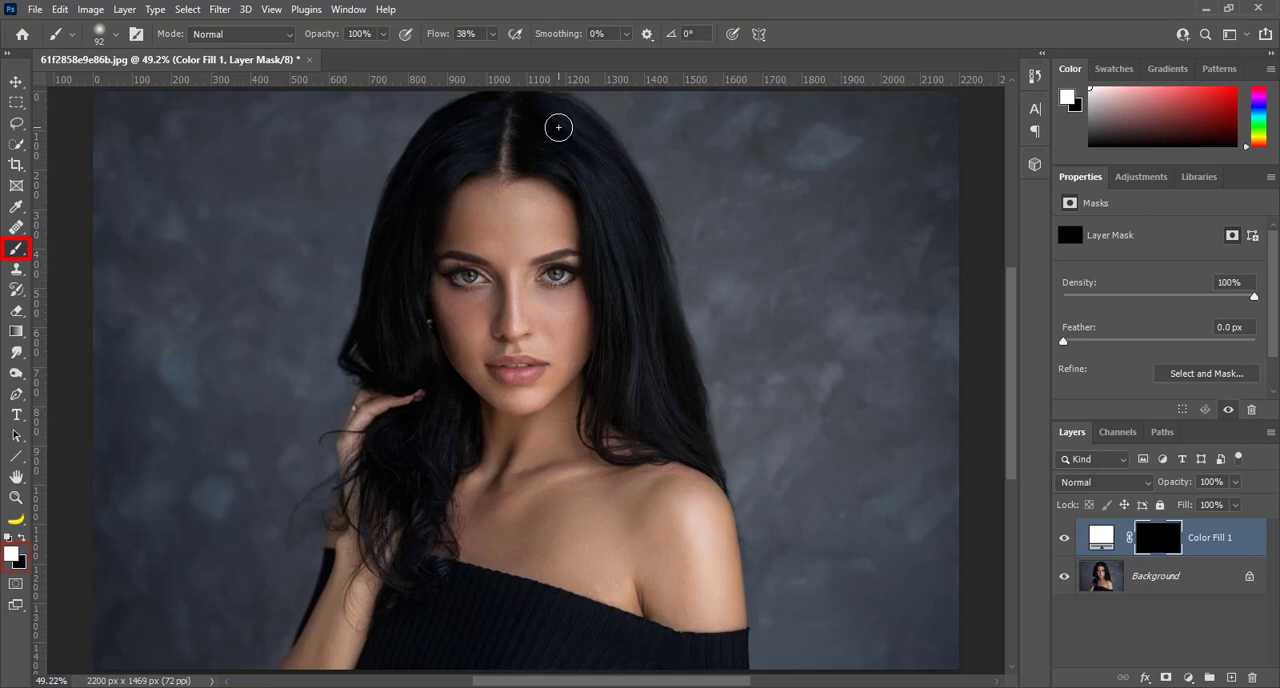
pyautogui.moveTo(545, 119)
pyautogui.mouseDown()
pyautogui.moveTo(576, 132)
pyautogui.moveTo(618, 190)
pyautogui.moveTo(645, 352)
pyautogui.mouseUp()
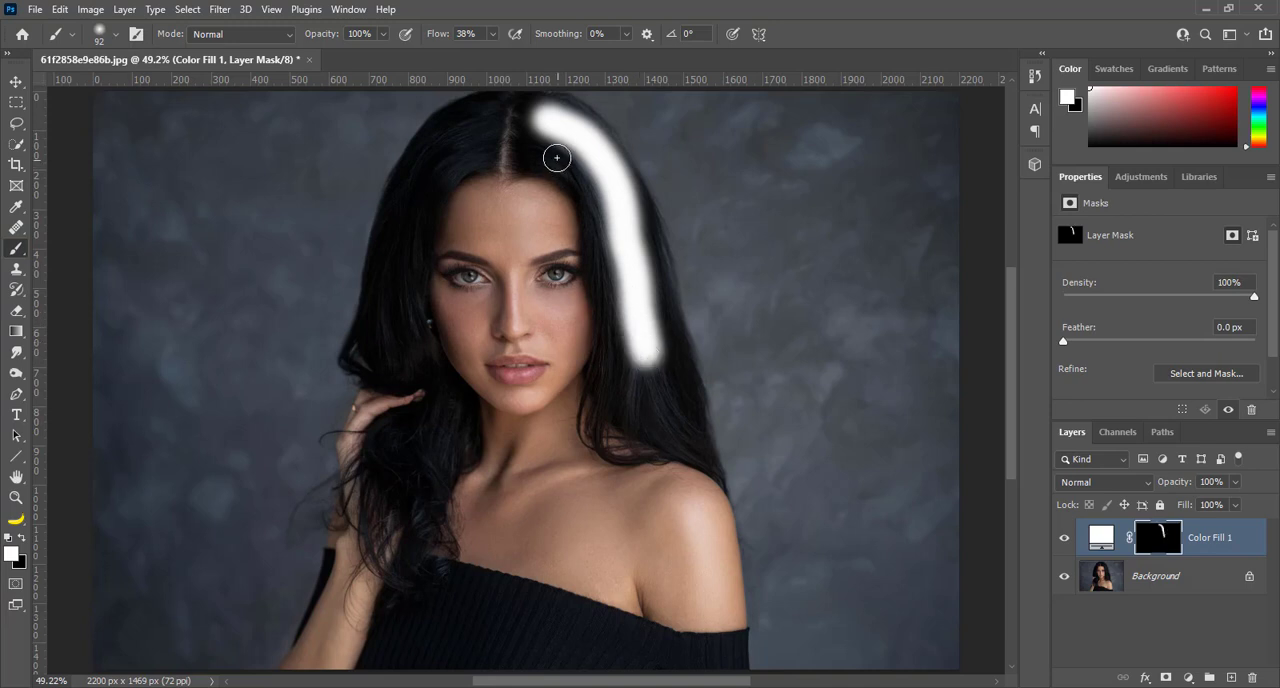
pyautogui.moveTo(557, 160)
pyautogui.mouseDown()
pyautogui.moveTo(600, 204)
pyautogui.moveTo(611, 290)
pyautogui.mouseUp()
pyautogui.moveTo(480, 149)
pyautogui.mouseDown()
pyautogui.moveTo(445, 170)
pyautogui.moveTo(480, 120)
pyautogui.moveTo(430, 164)
pyautogui.moveTo(406, 223)
pyautogui.moveTo(392, 277)
pyautogui.moveTo(402, 356)
pyautogui.mouseUp()
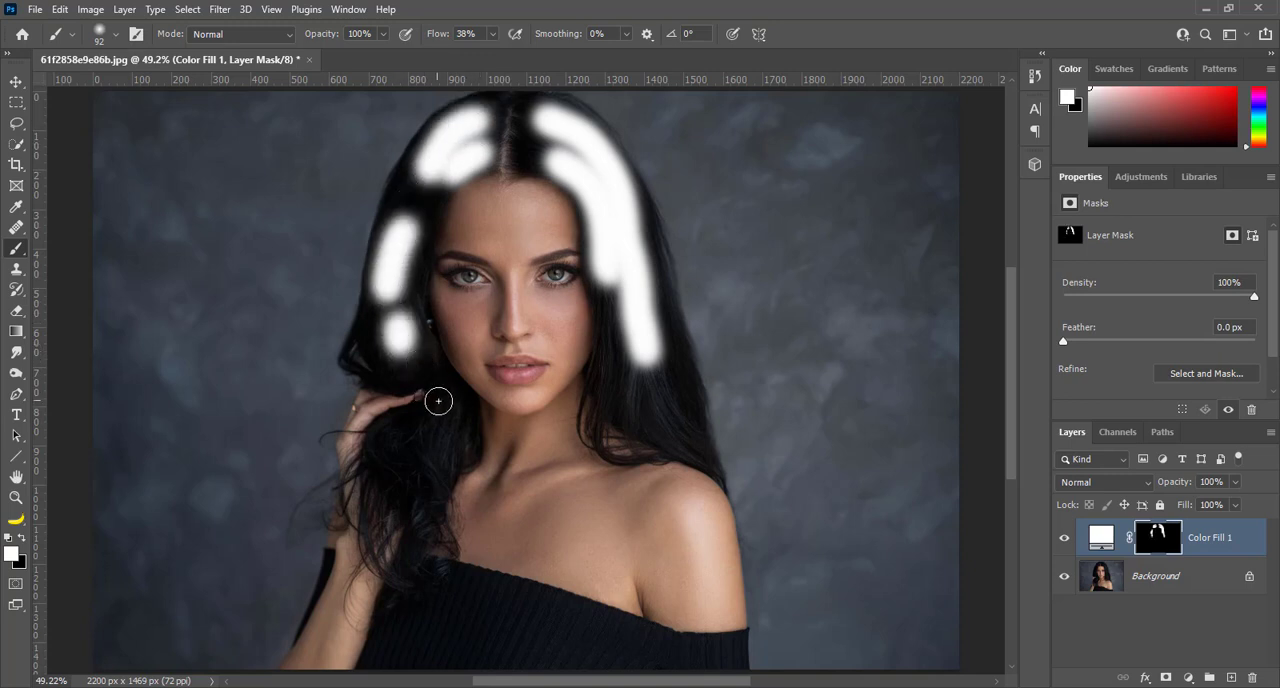
pyautogui.moveTo(440, 400)
pyautogui.mouseDown()
pyautogui.moveTo(432, 459)
pyautogui.moveTo(411, 435)
pyautogui.moveTo(395, 447)
pyautogui.moveTo(397, 463)
pyautogui.moveTo(429, 472)
pyautogui.moveTo(424, 534)
pyautogui.mouseUp()
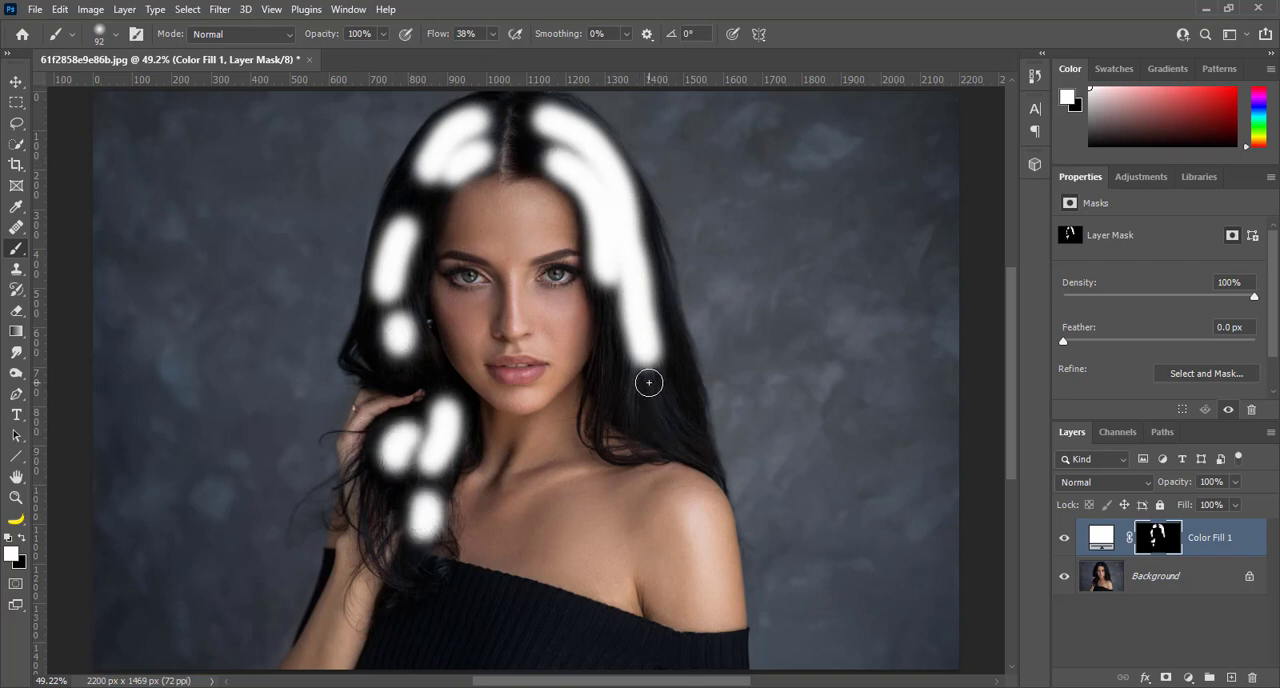
pyautogui.moveTo(651, 377); pyautogui.dragTo(668, 422)
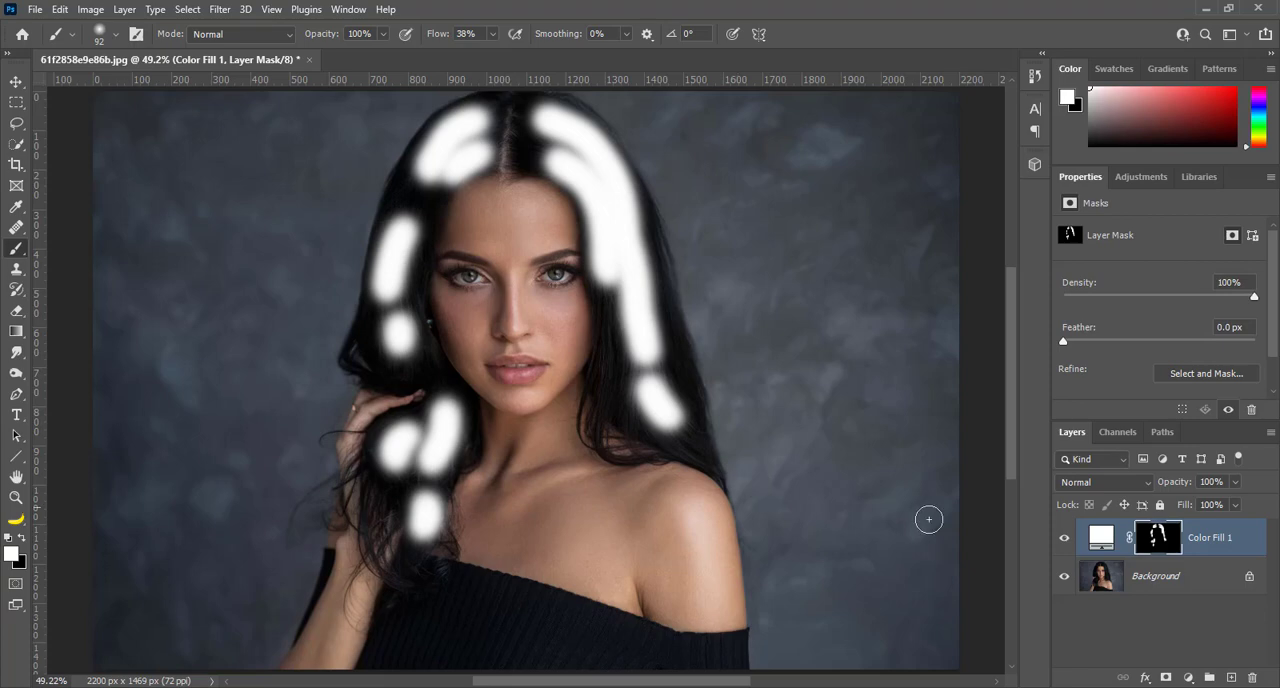
# Split the white fill layer's Underlying Layer black point to 0 / 255 in Blending Options, apply it, and compare with the layer hidden
pyautogui.rightClick(1215, 541)
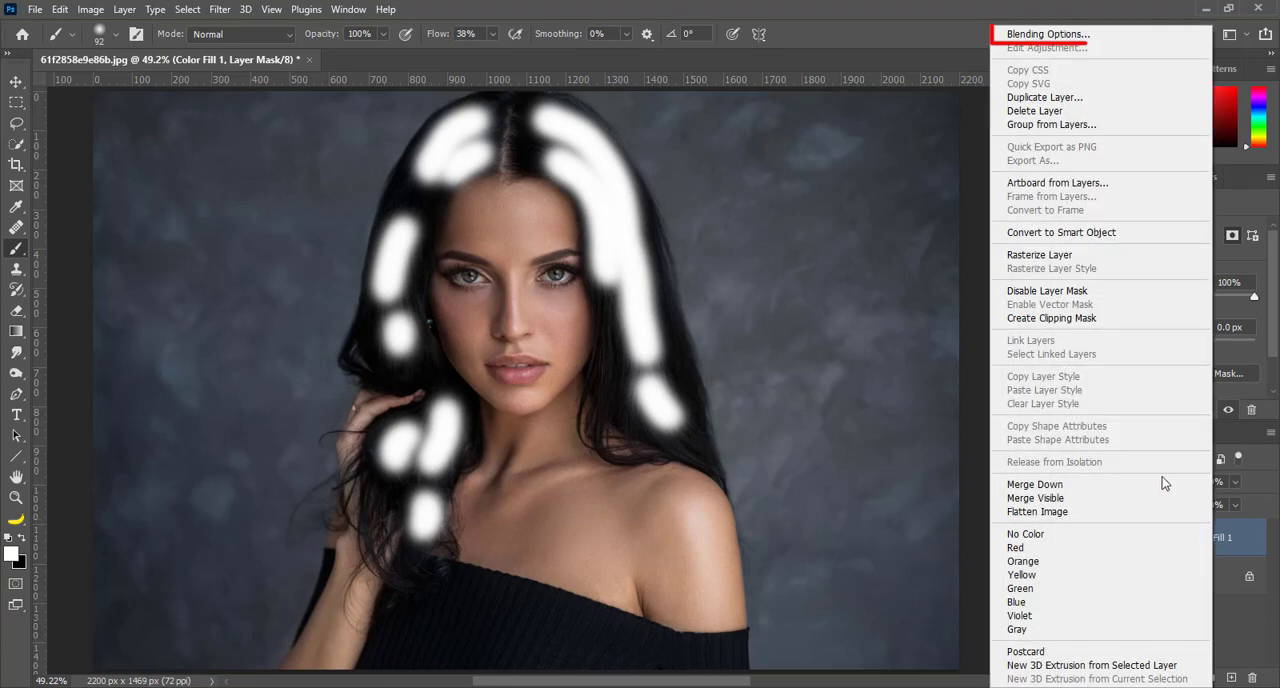
pyautogui.click(1016, 38)
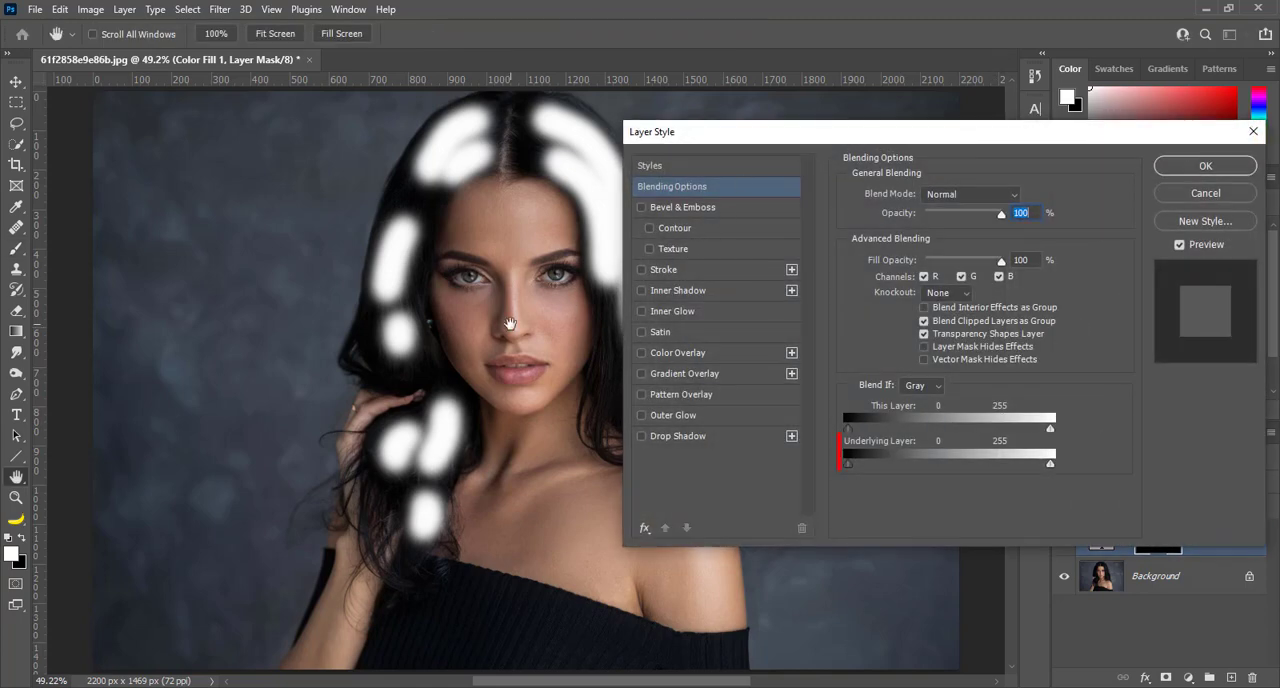
pyautogui.moveTo(506, 330); pyautogui.dragTo(394, 331)
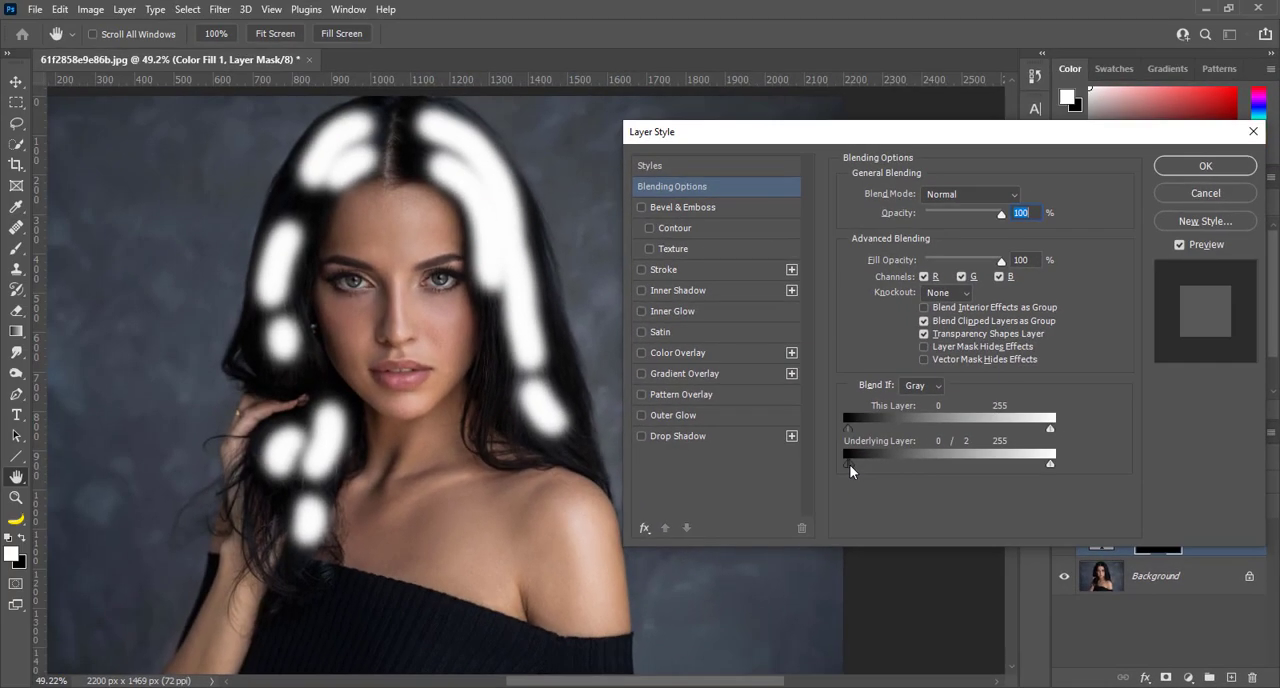
pyautogui.moveTo(352, 208); pyautogui.dragTo(367, 208)
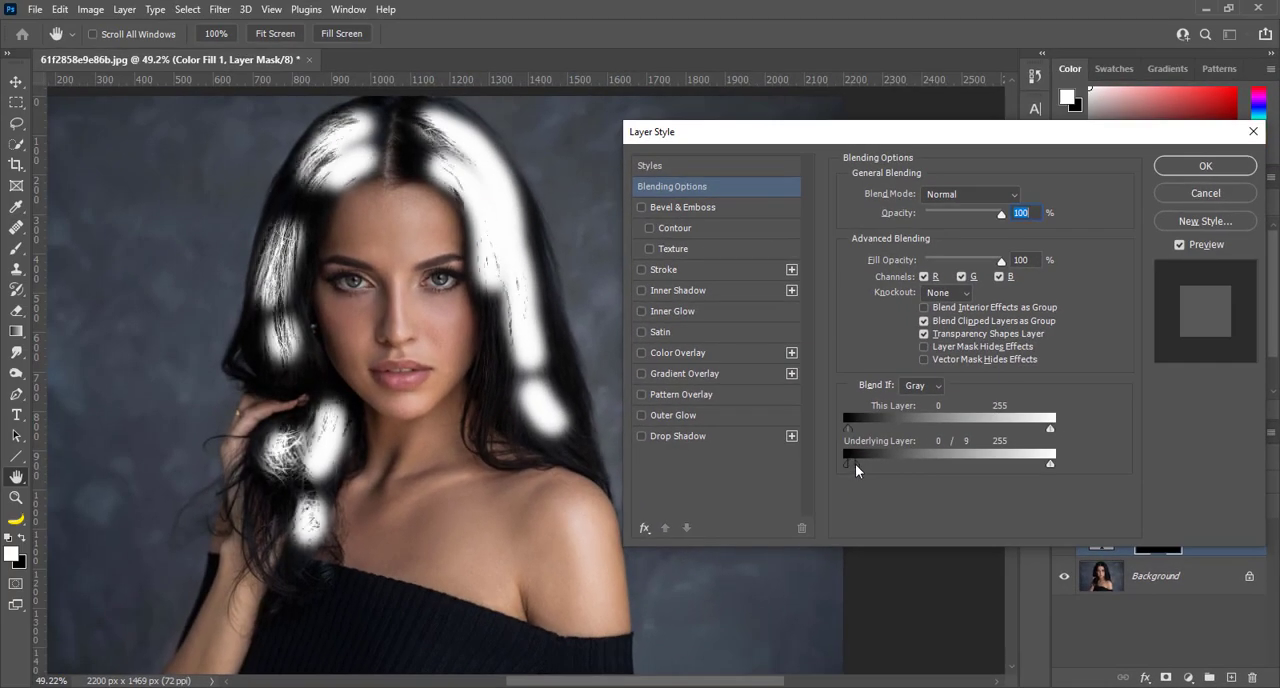
pyautogui.moveTo(855, 464); pyautogui.dragTo(1066, 473)
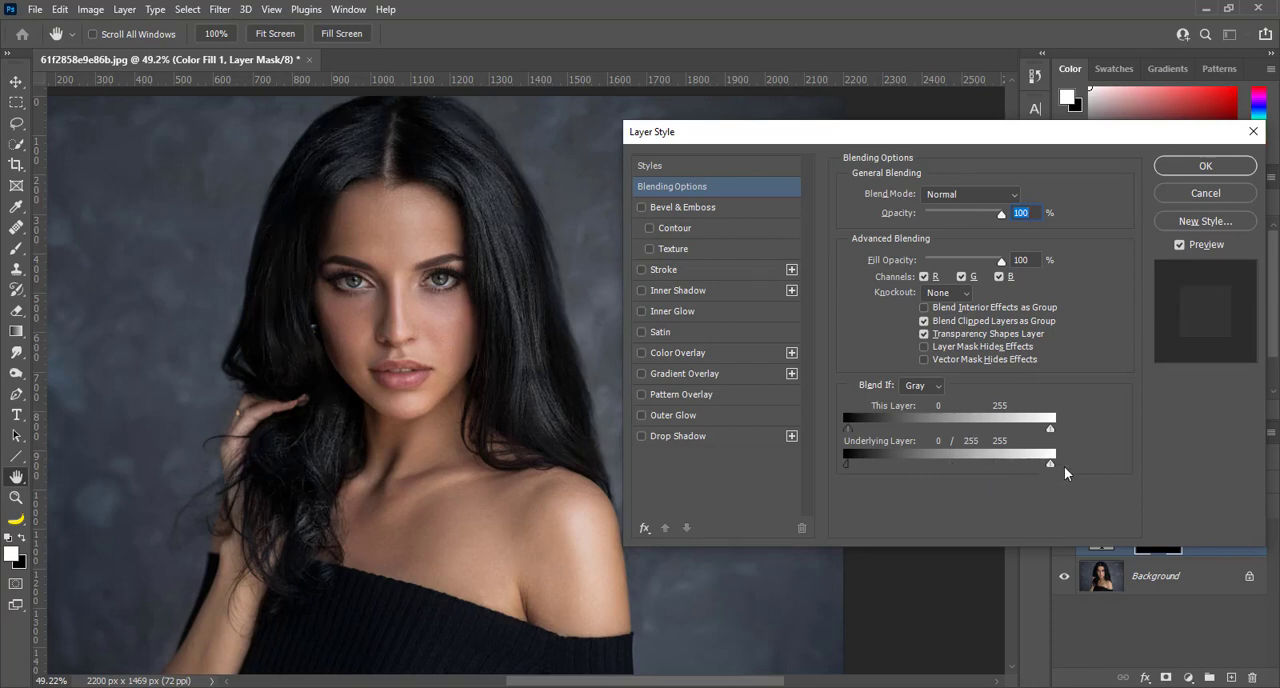
pyautogui.click(1172, 165)
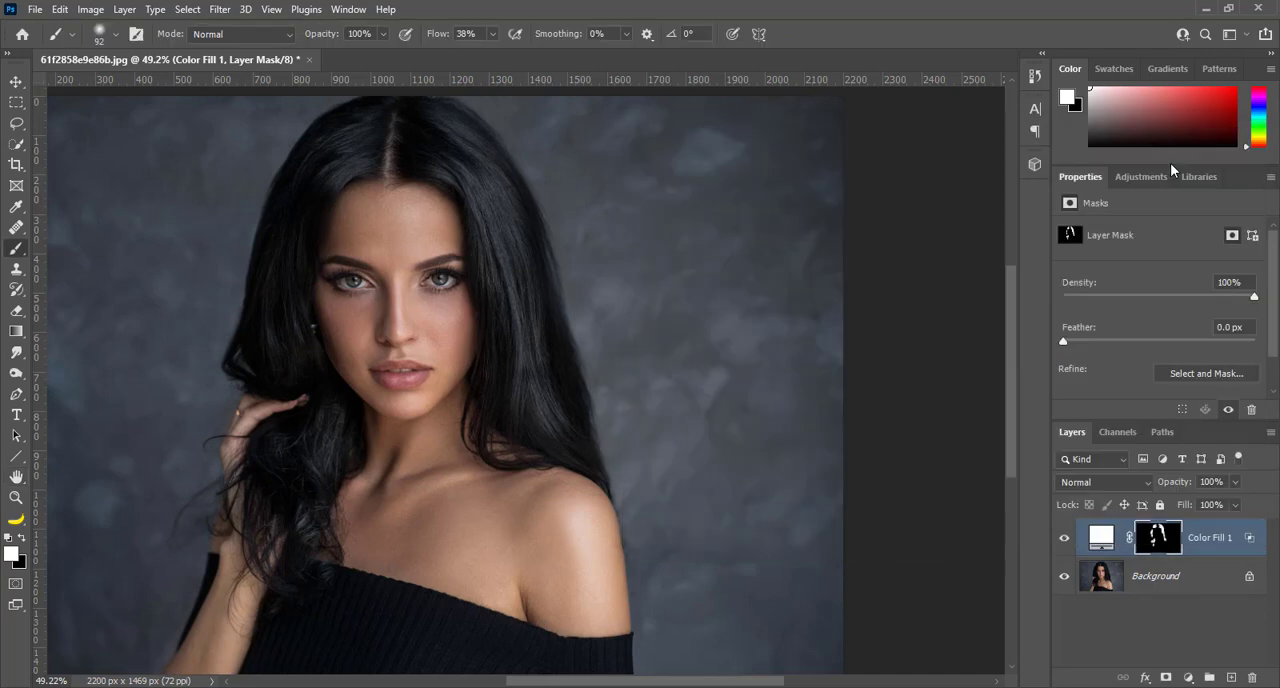
pyautogui.click(1065, 541)
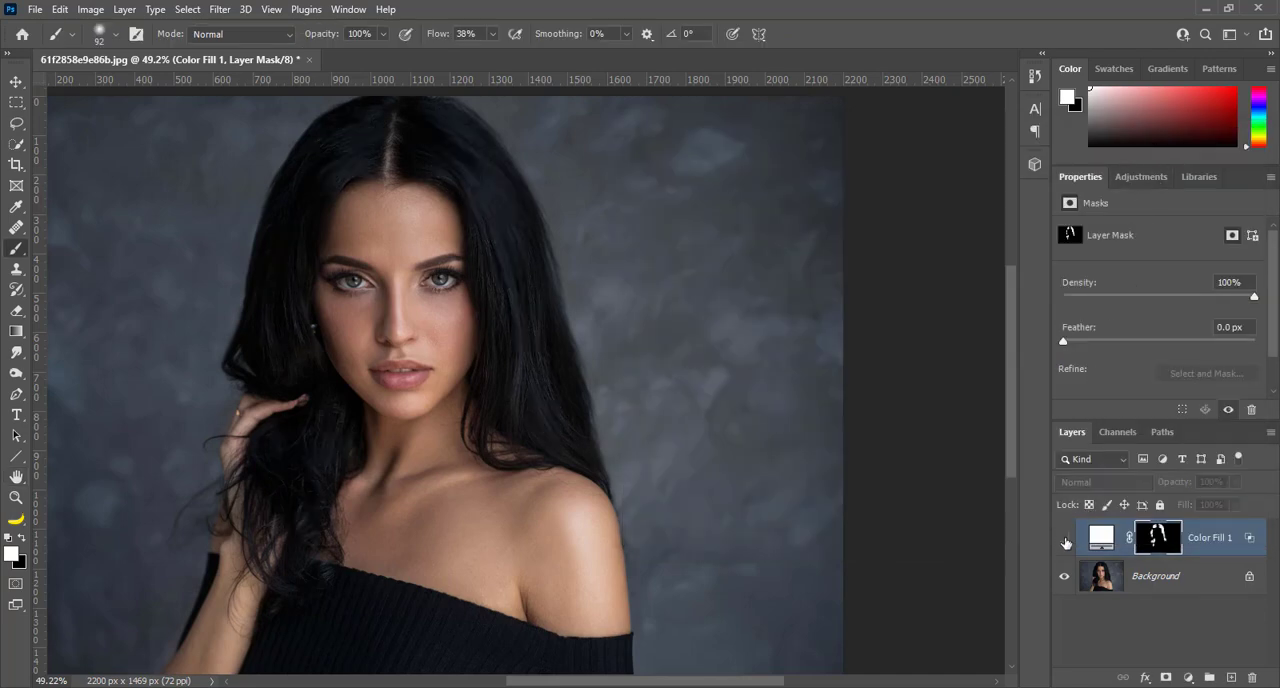
pyautogui.click(1065, 541)
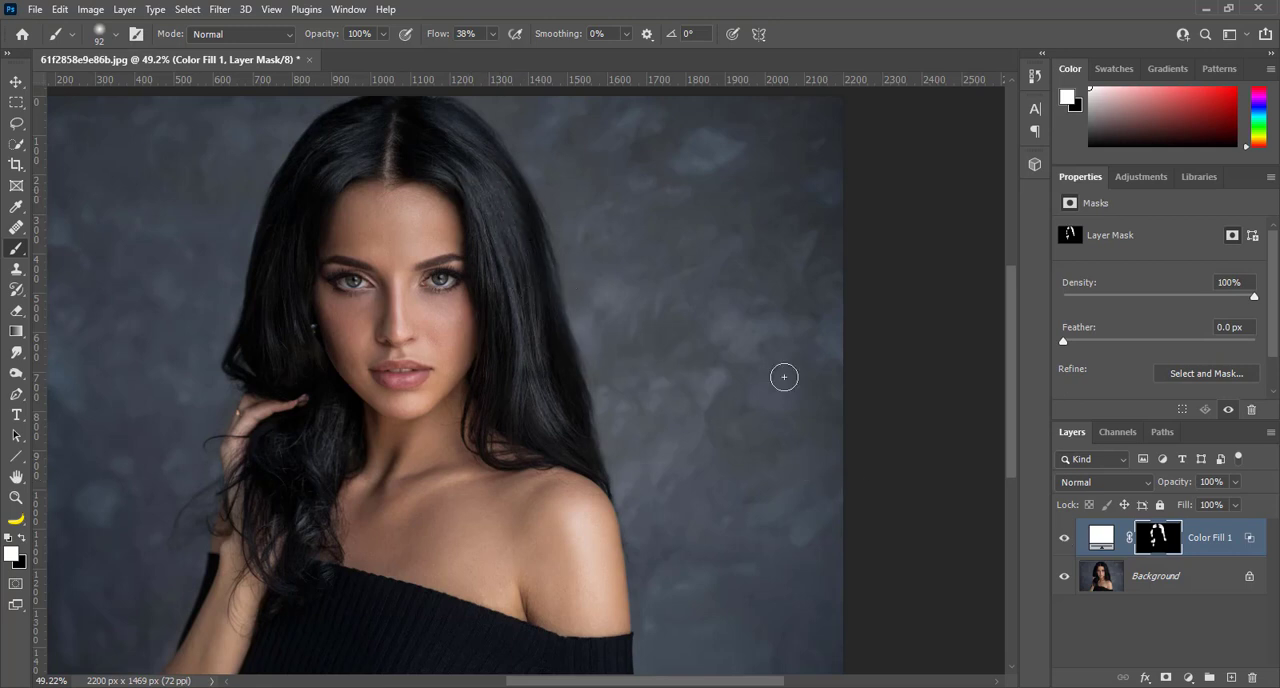
# Lower the Color Fill 1 layer's opacity to 80% and toggle its visibility to compare the hair highlights before and after
pyautogui.click(1225, 482)
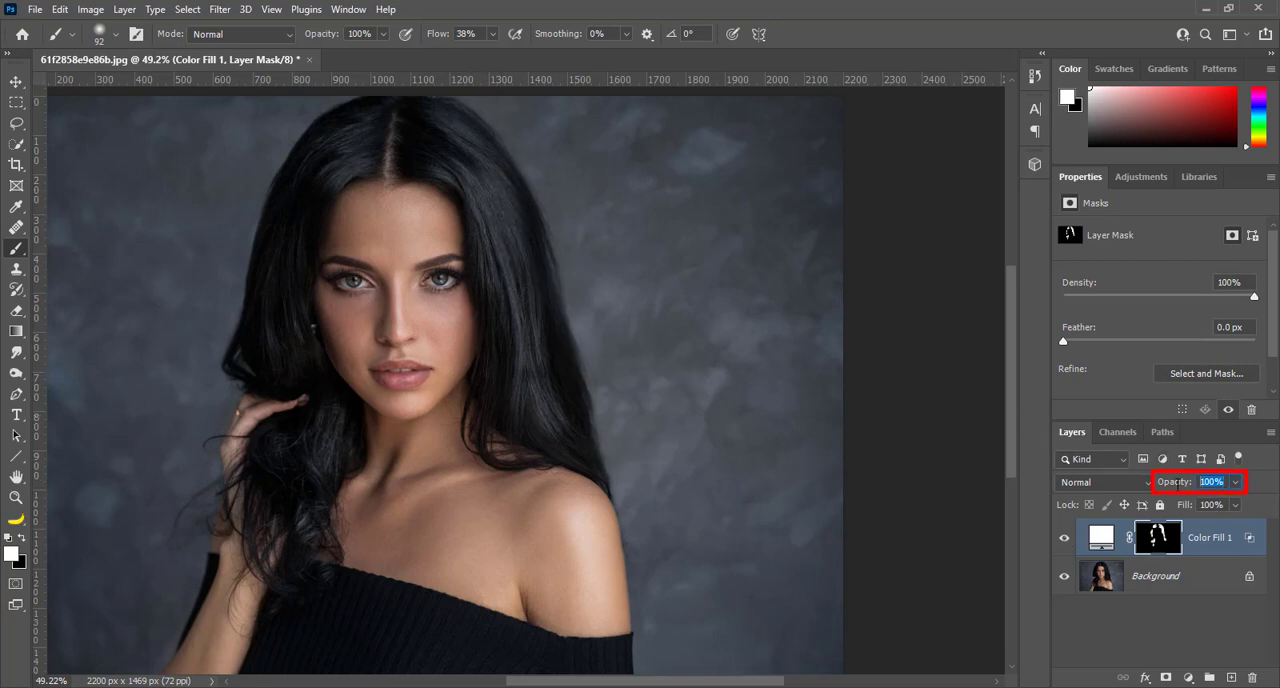
pyautogui.write('80')
pyautogui.press('Return')
pyautogui.click(1065, 539)
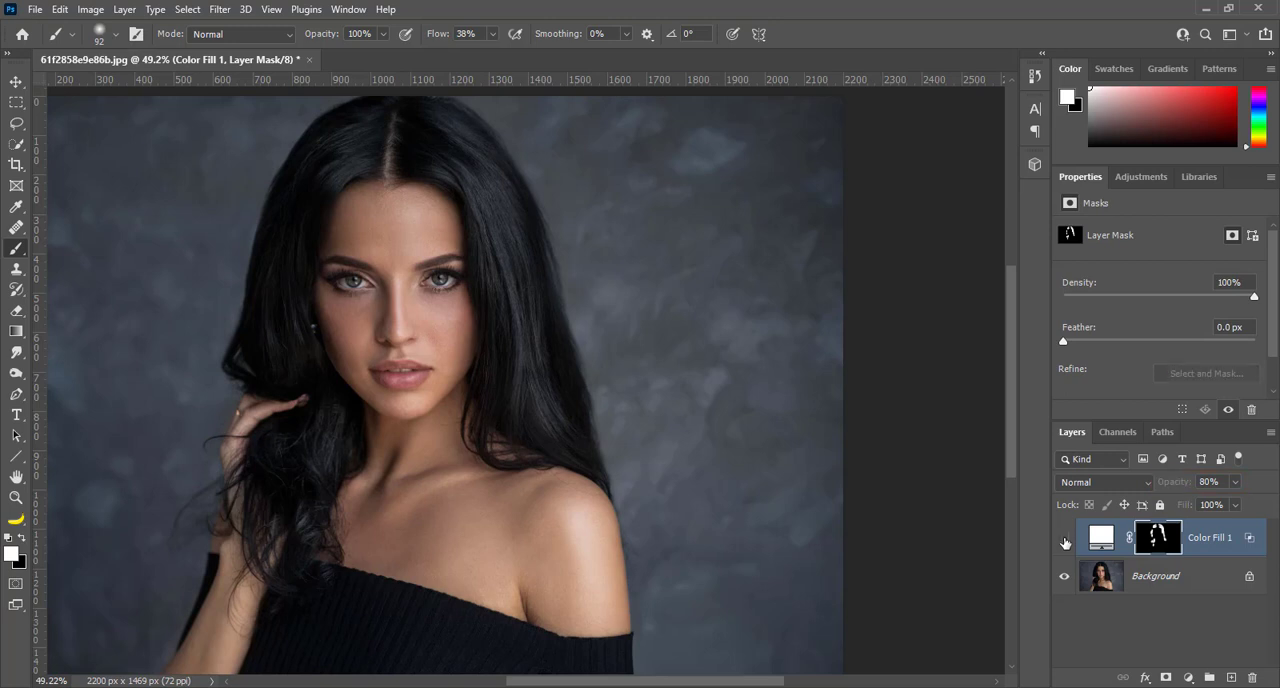
pyautogui.click(1065, 541)
pyautogui.click(1065, 541)
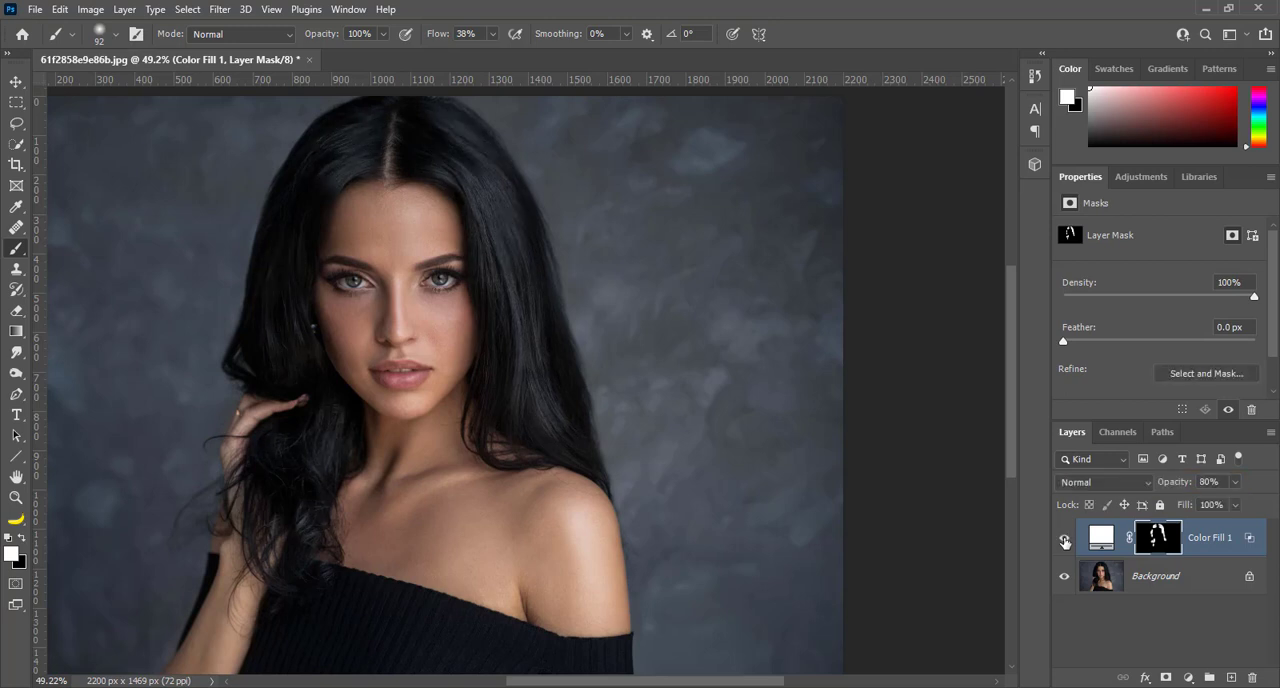